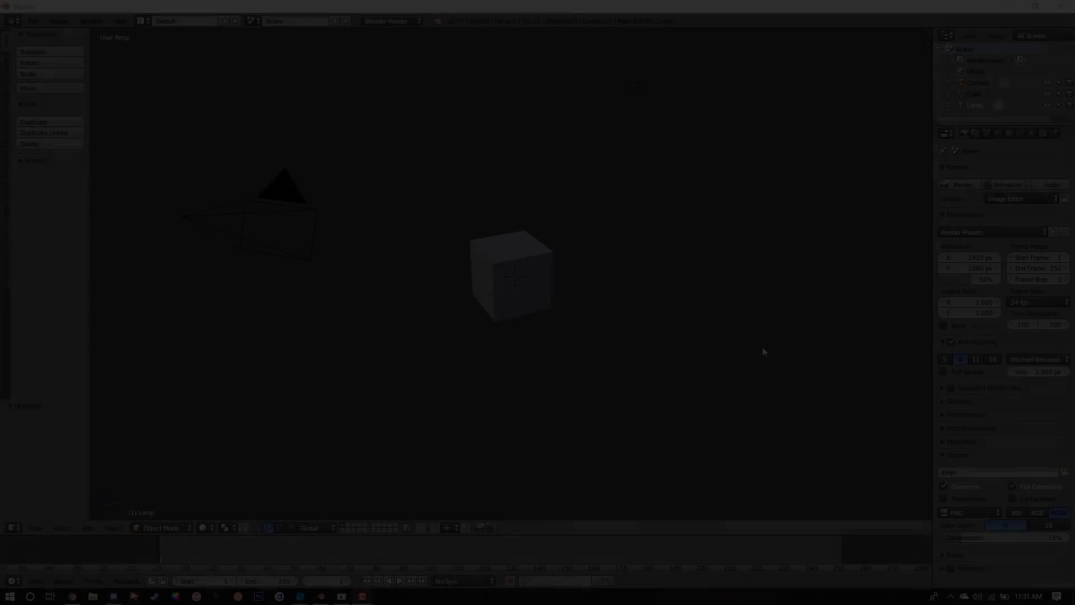
- Delete the default cube, lamp and camera from the scene
key(x)
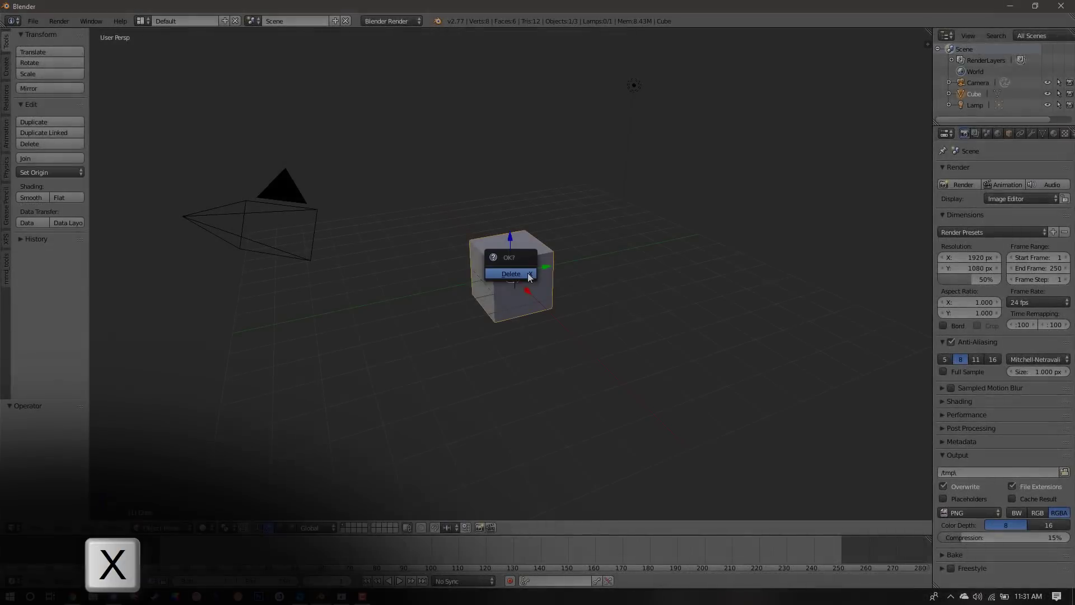
click(511, 274)
right_click(632, 90)
key(x)
click(633, 90)
right_click(288, 183)
key(x)
click(289, 183)
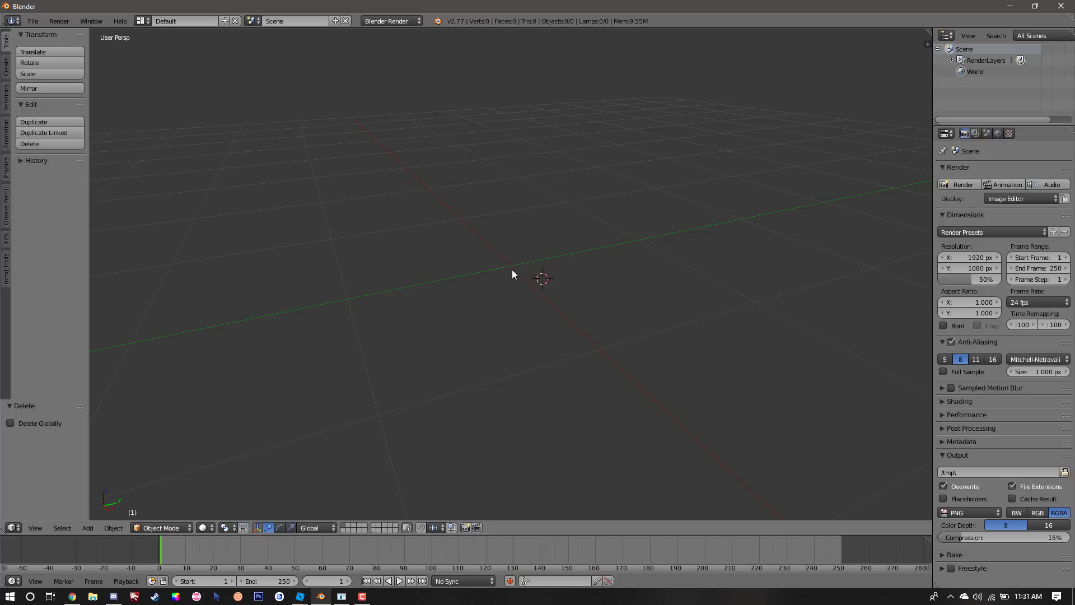
- Add a mesh plane and switch it to Edit Mode
key(shift+a)
click(545, 266)
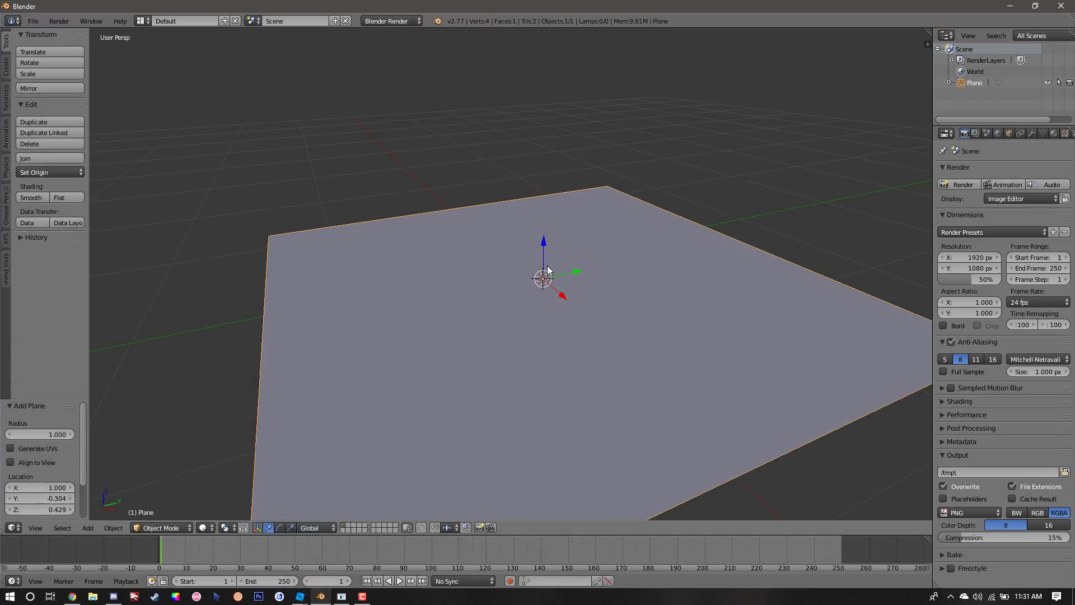
scroll(547, 265, down, 4)
key(Tab)
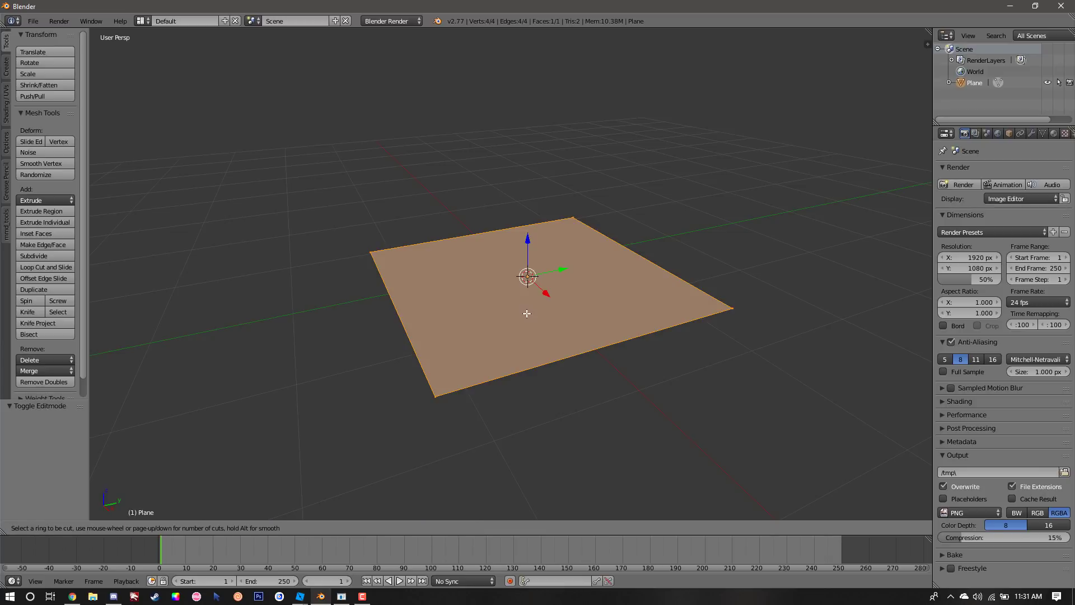
- Divide the plane into a 4 by 4 grid of faces with centred loop cuts in both directions, leaving nothing selected
double_click(595, 345)
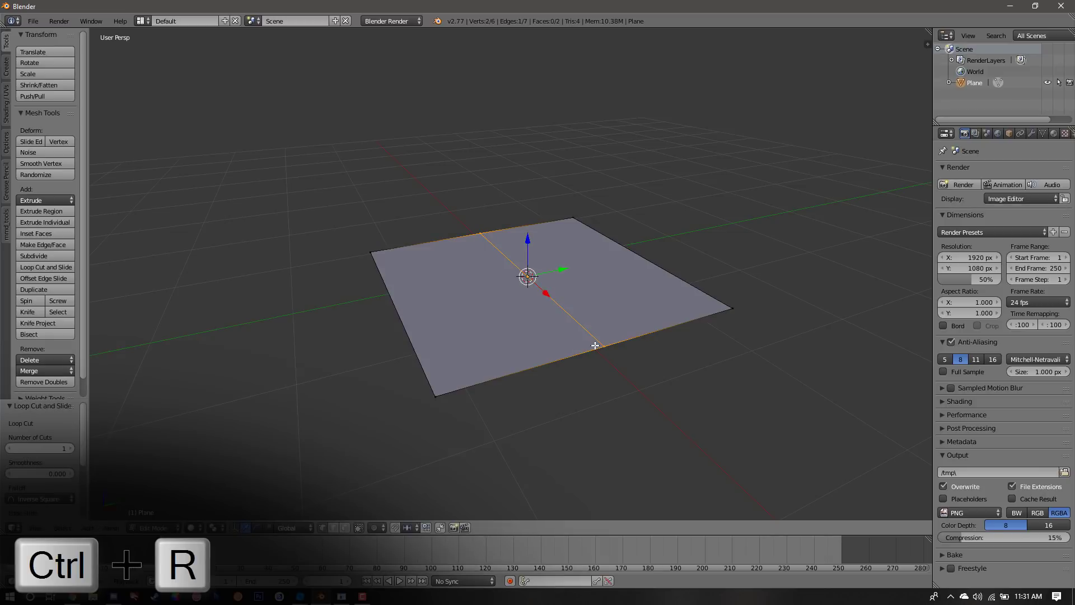
key(ctrl+r)
double_click(398, 306)
key(ctrl+r)
double_click(508, 369)
key(ctrl+r)
double_click(679, 324)
key(ctrl+r)
click(581, 212)
right_click(581, 212)
key(a)
- Pull the three inner vertices of the plane's -Y edge outward along Y, the two flanking the middle one by about 0.147
key(shift+f)
key(w)
key(d)
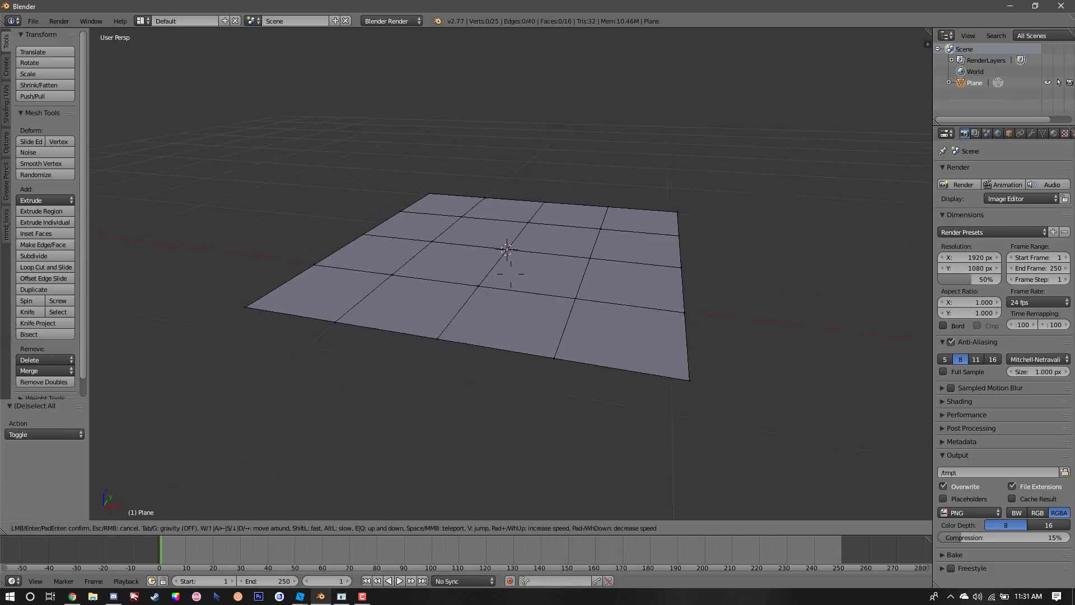
click(491, 308)
key(shift+f)
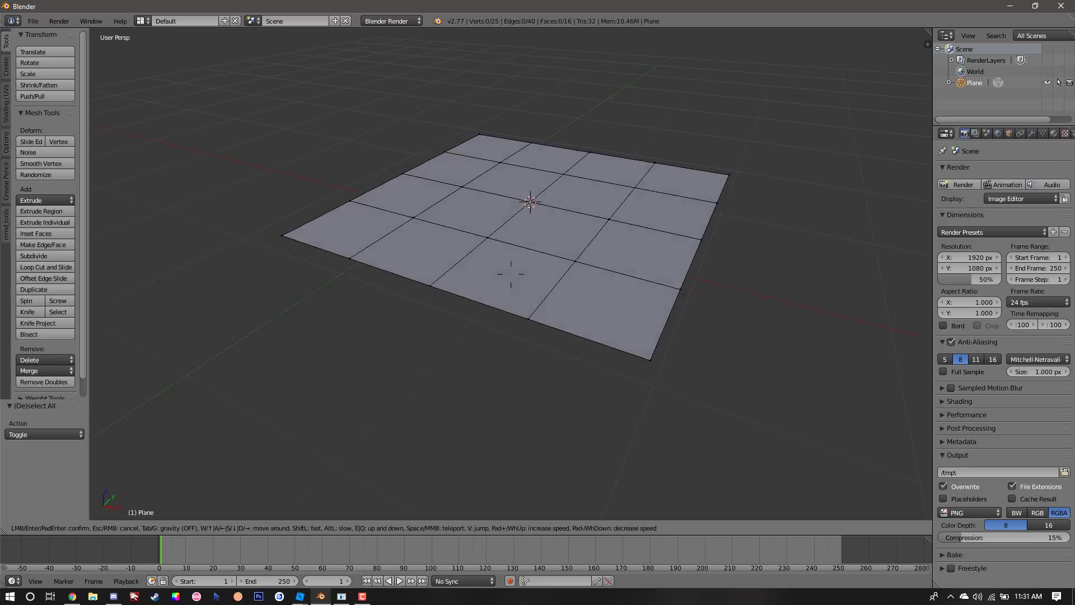
key(e)
click(510, 274)
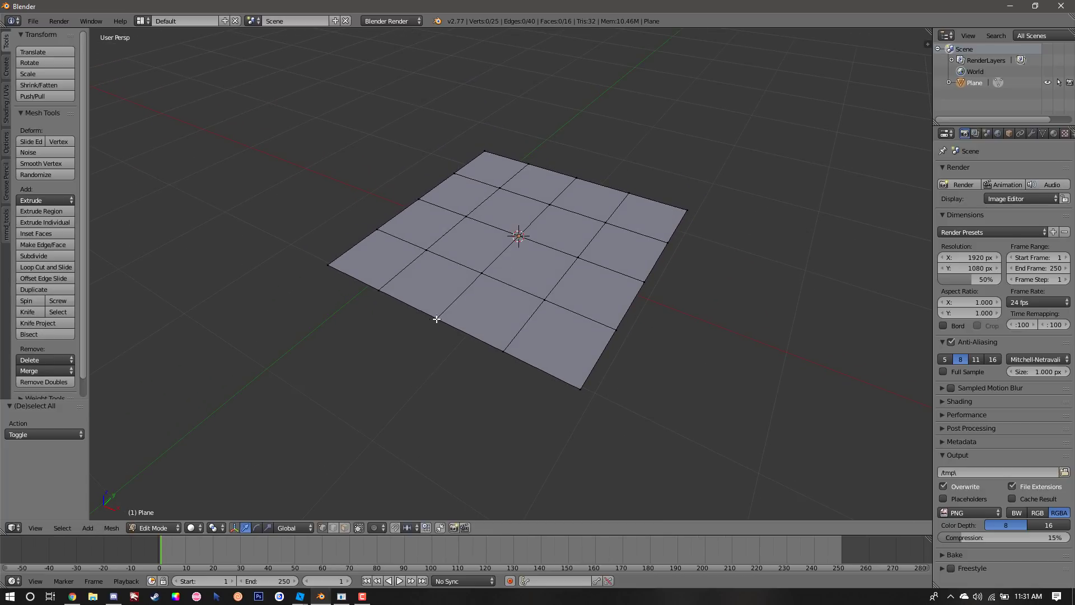
shift+right_click(497, 349)
key(g)
key(y)
click(442, 311)
right_click(441, 315)
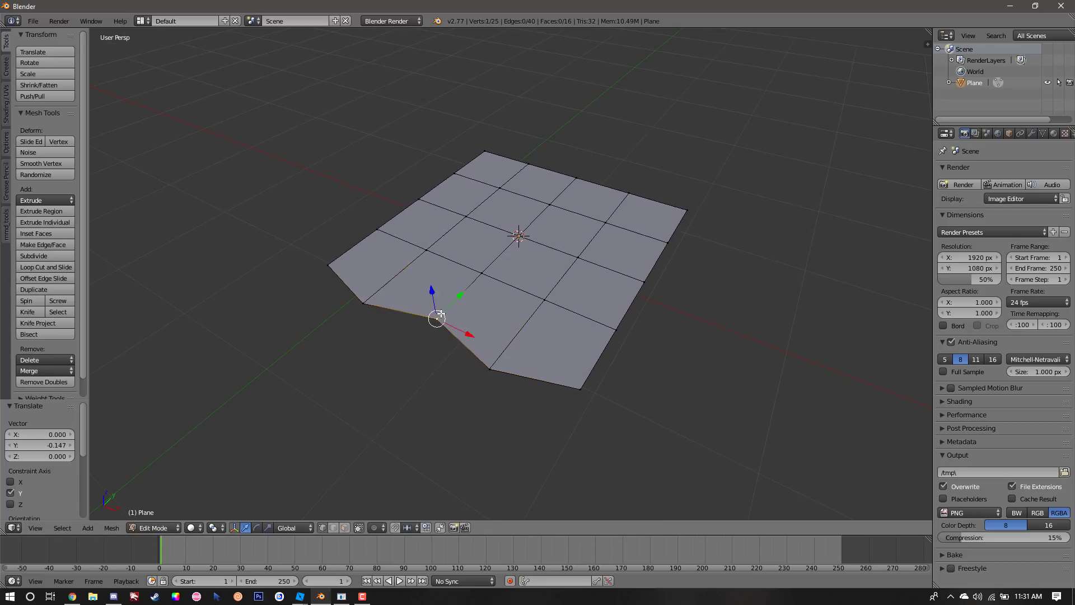
key(g)
key(y)
click(438, 329)
- Shift the corner and inner vertices along the plane's -X edge to give it an irregular, rounded outline
right_click(329, 265)
drag(352, 246, 355, 245)
right_click(418, 199)
drag(440, 206, 456, 175)
right_click(454, 174)
- Shift the vertices of the plane's +Y edge slightly along Y and pull its +X corner inward along X
right_click(528, 164)
drag(545, 150, 554, 147)
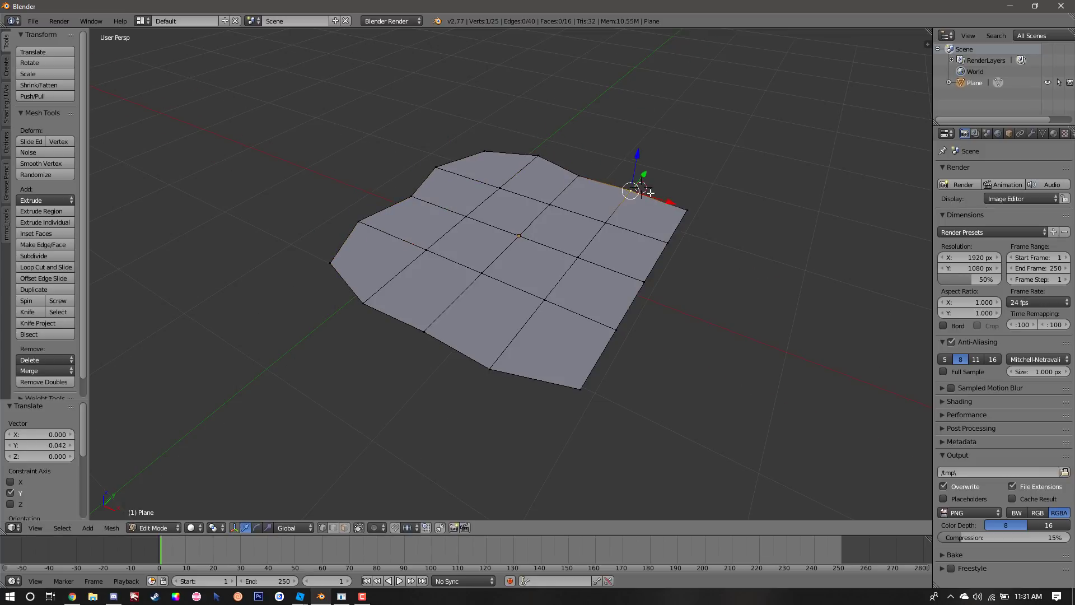
right_click(684, 214)
drag(727, 223, 715, 218)
- Push the inner vertices of the plane's +X edge outward along X and pull its -Y corner inward along Y
drag(665, 288, 676, 293)
right_click(617, 330)
drag(631, 336, 641, 341)
key(a)
key(shift+f)
click(511, 274)
right_click(383, 388)
drag(402, 387, 422, 384)
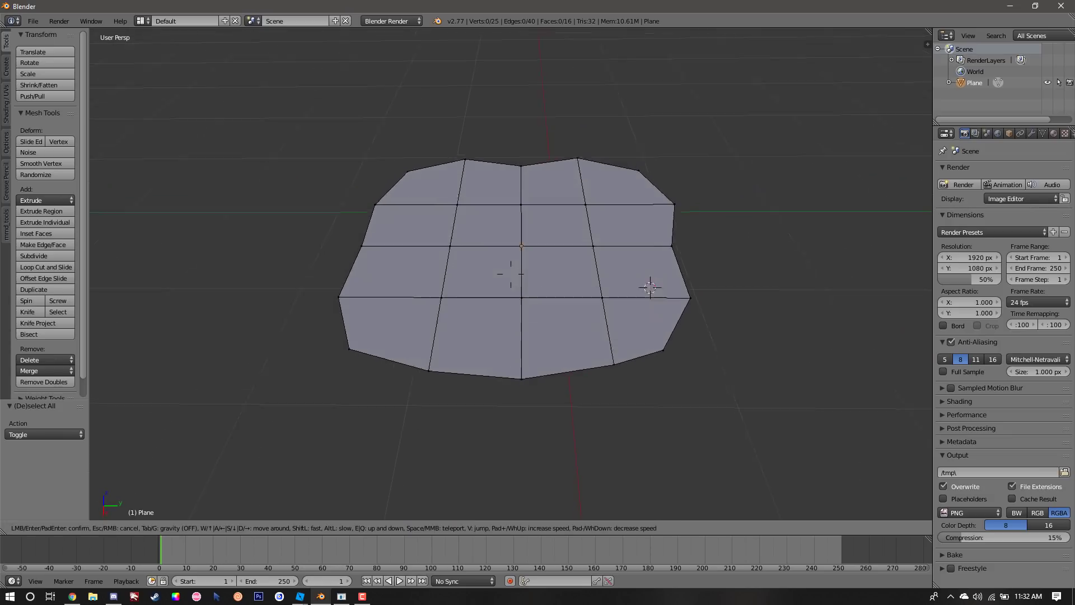
- Extrude the whole outline downward by about 0.173 and flare its bottom by scaling it to about 1.113
key(q)
key(s)
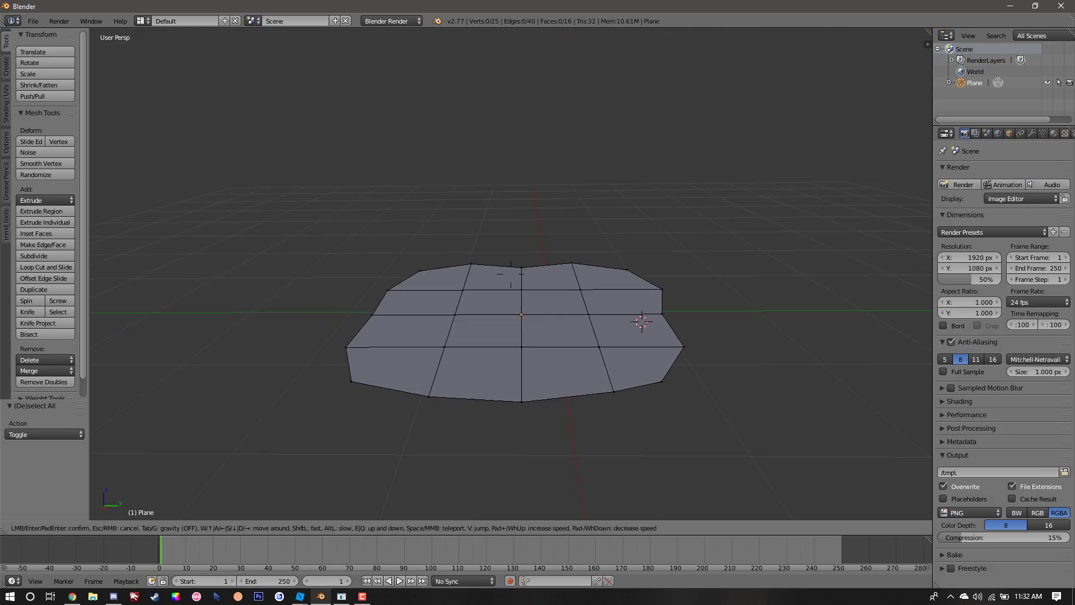
key(a)
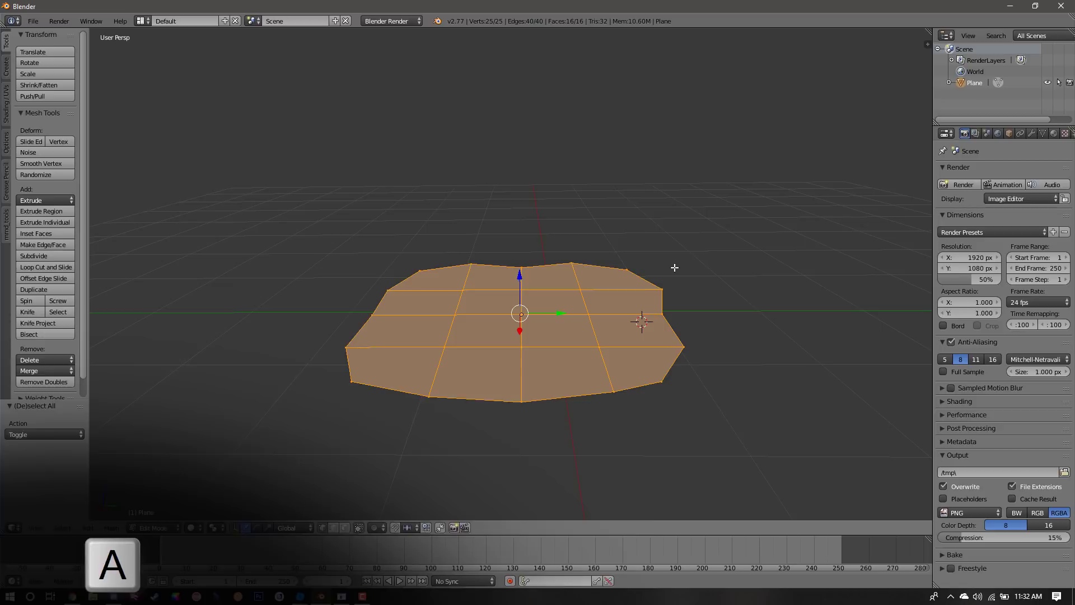
key(shift+f)
key(q)
click(510, 275)
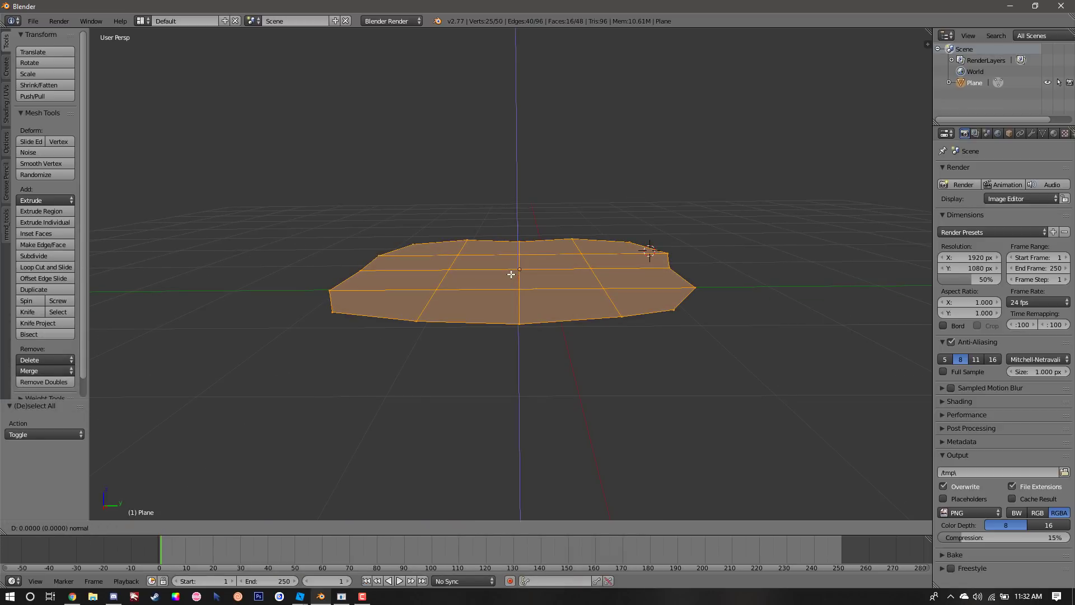
key(e)
click(511, 297)
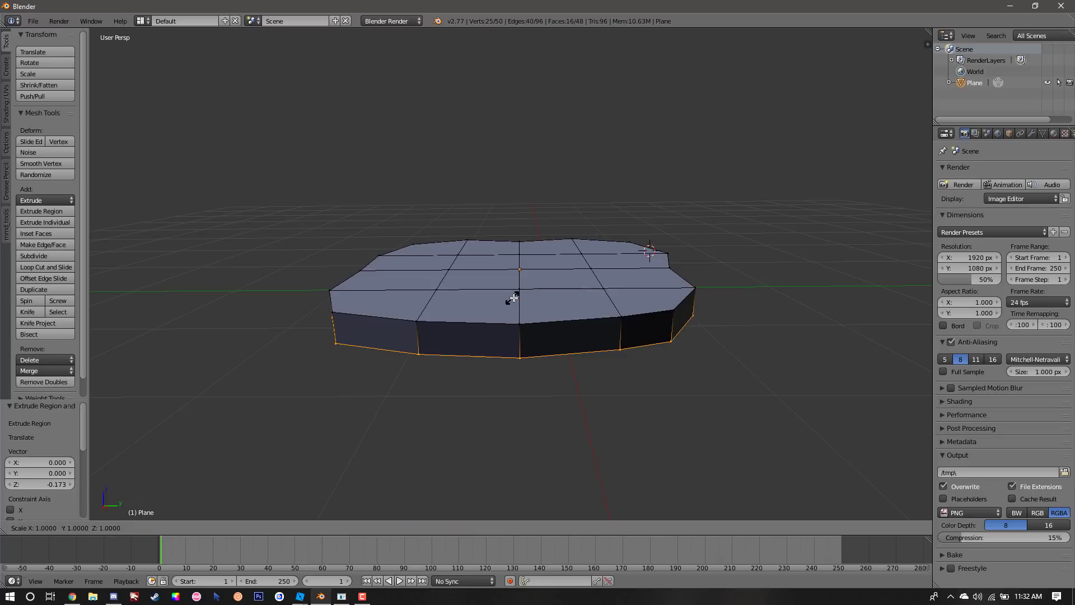
key(s)
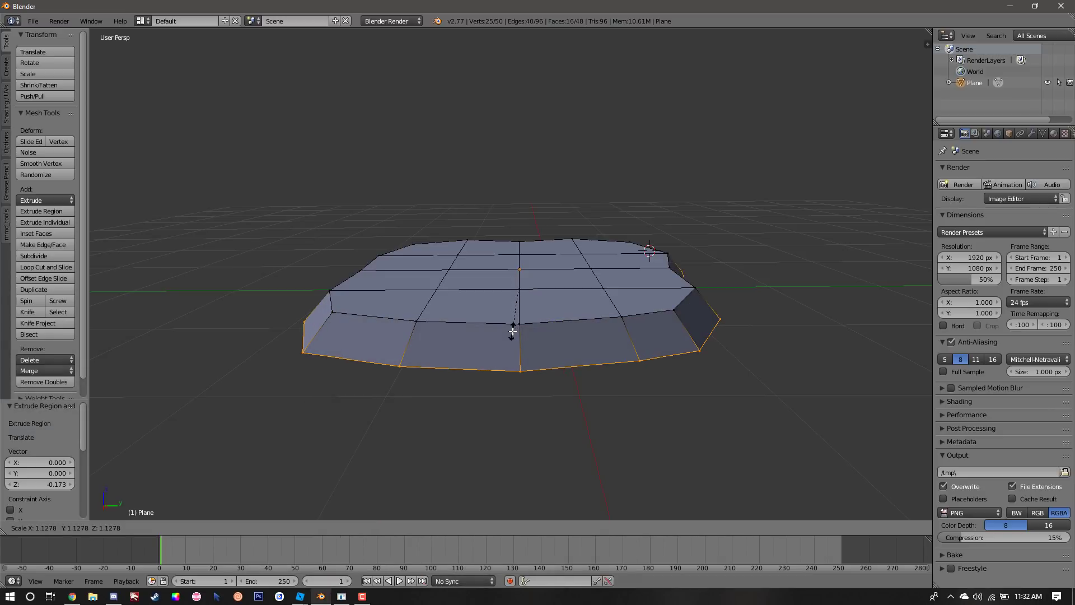
click(514, 330)
- Extrude the bottom downward again by about 0.564 and scale it to about 1.002
middle_drag(514, 329, 511, 274)
key(e)
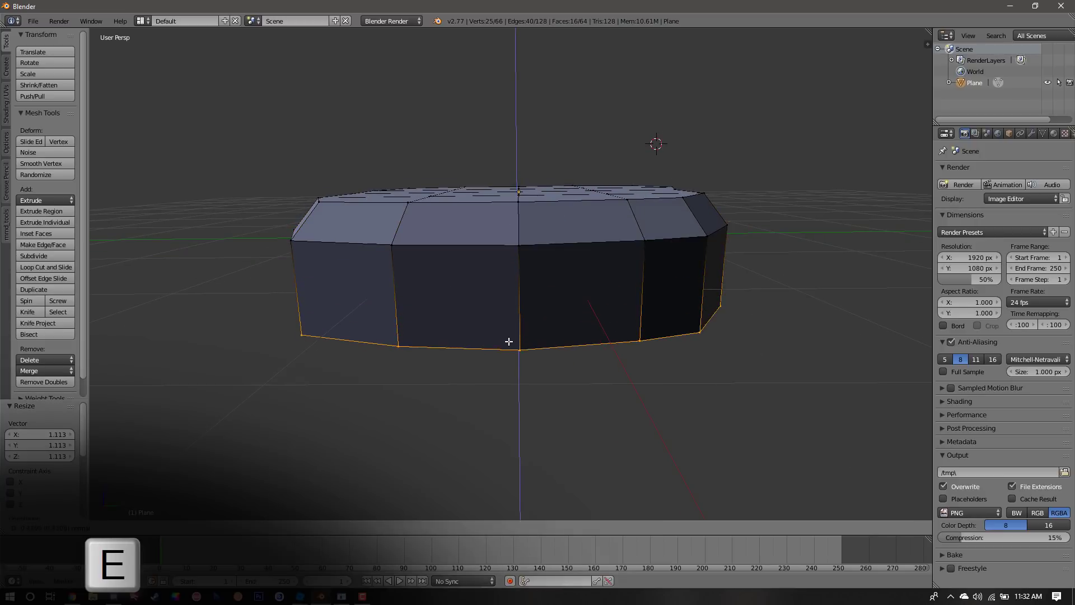
click(509, 349)
key(s)
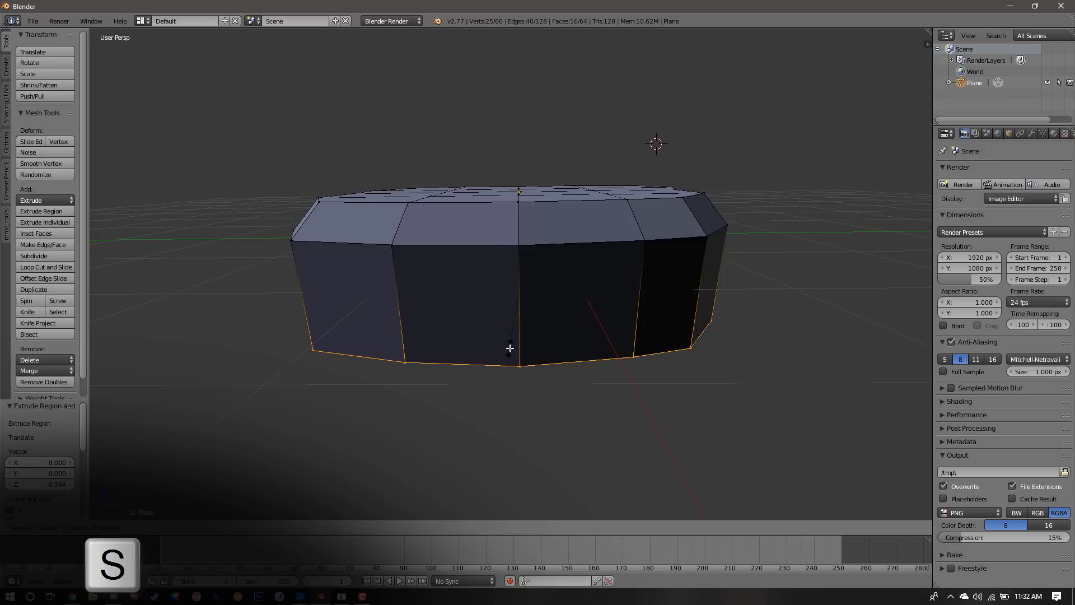
click(513, 367)
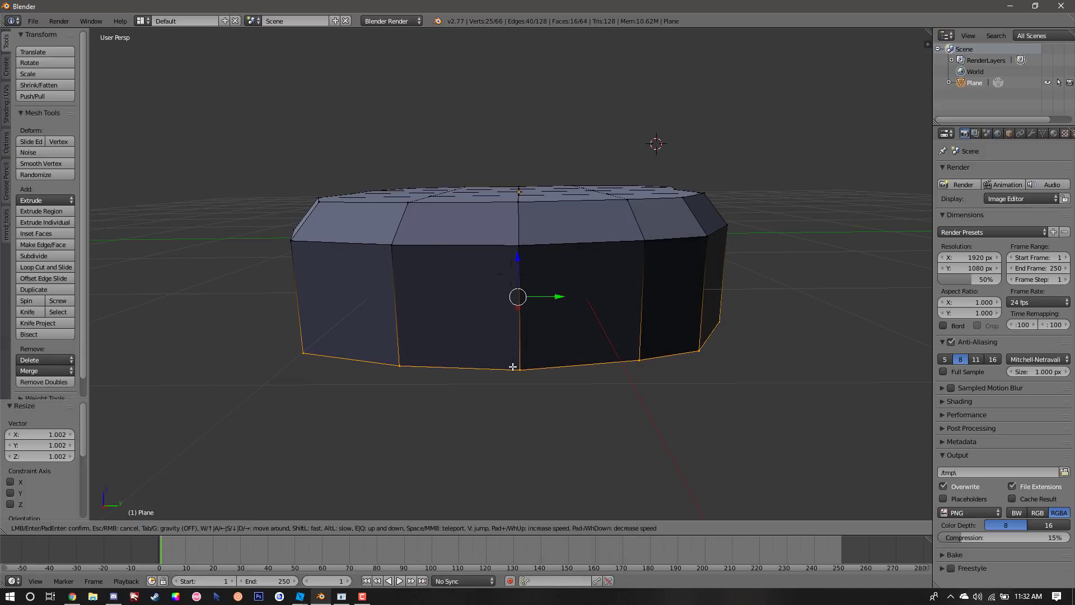
- Extrude a short base band about 0.149 downward, scale its bottom slightly outward and deselect everything
key(shift+f)
key(e)
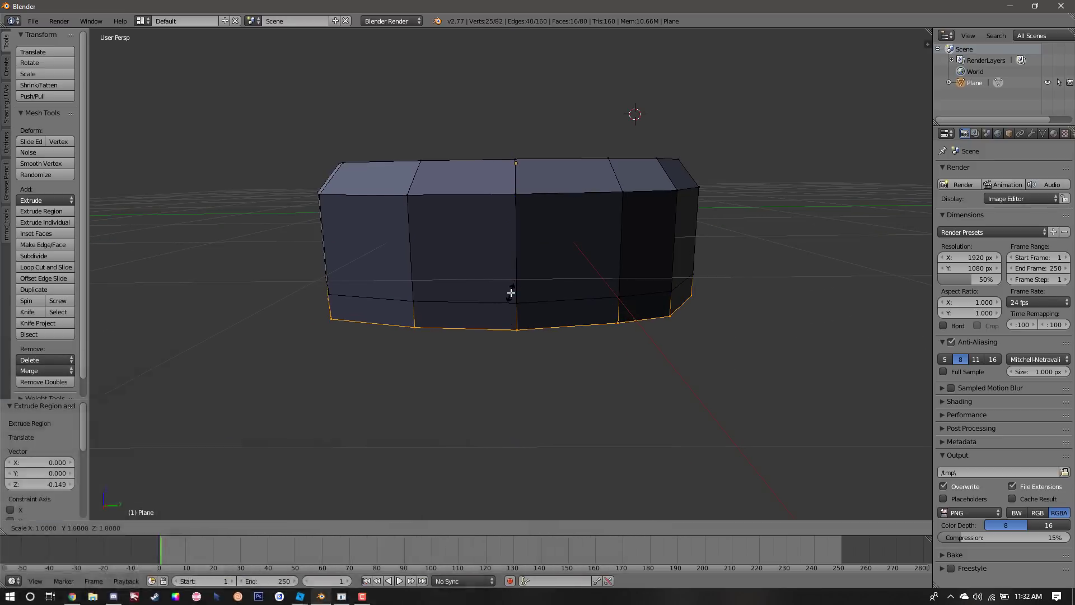
click(510, 293)
key(s)
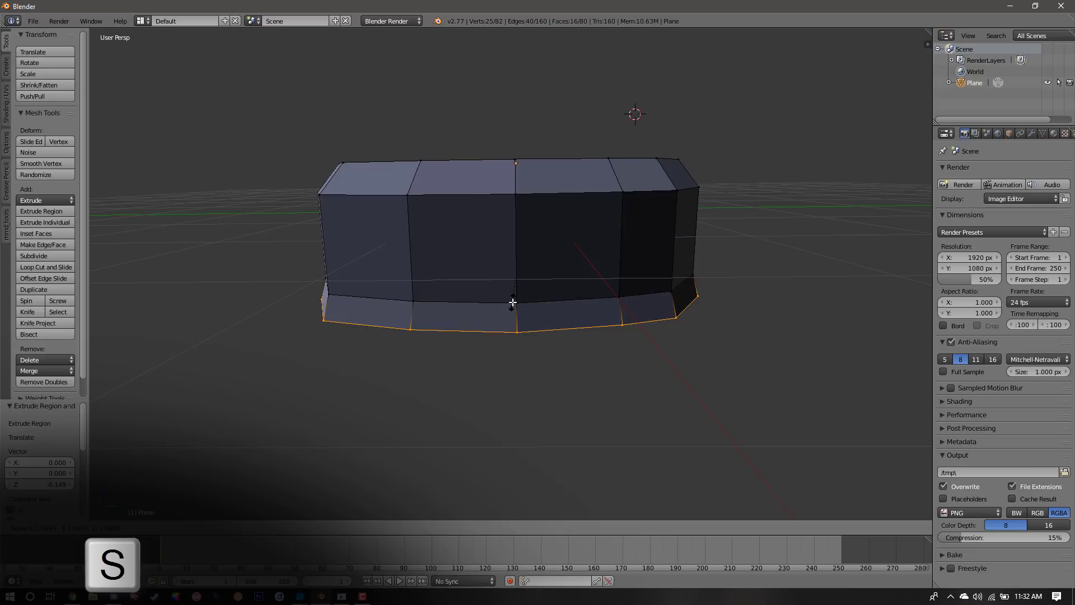
click(513, 302)
key(a)
- Recalculate the normals of the whole mesh to face outward and clear the selection
key(shift+f)
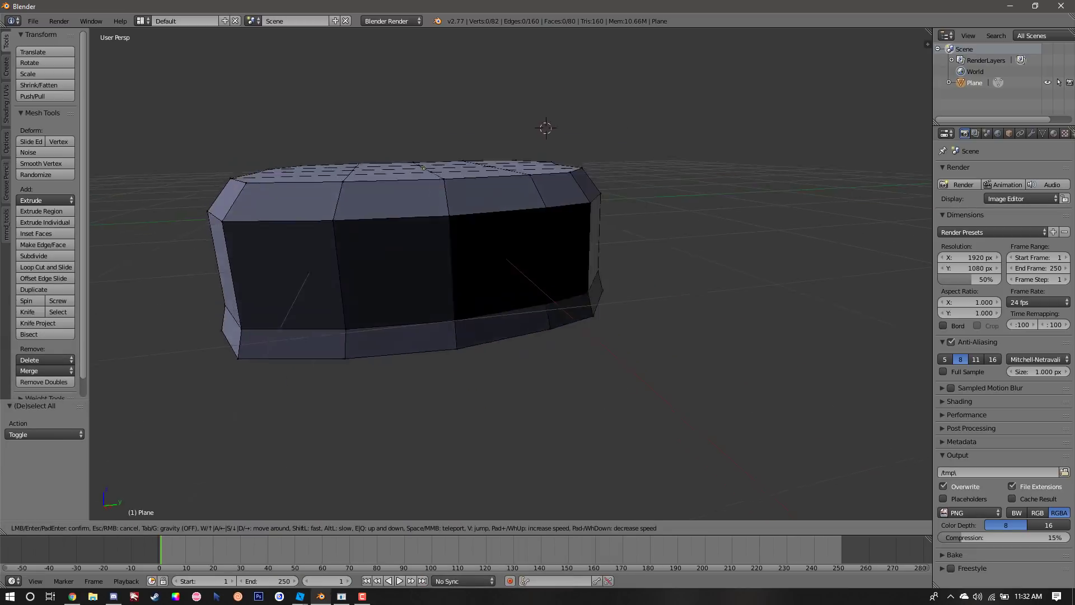
key(a)
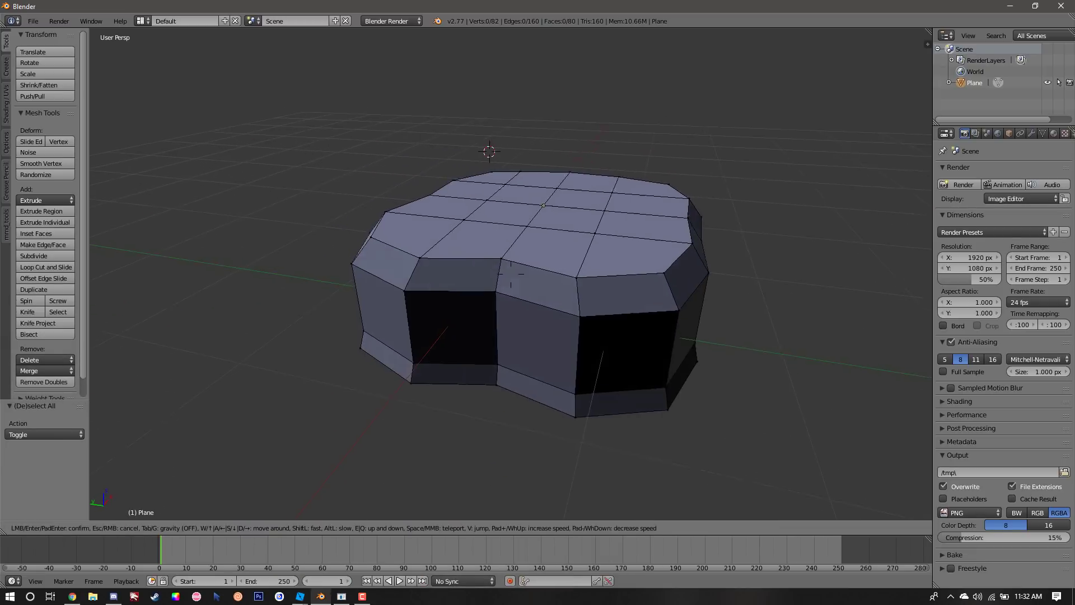
click(511, 274)
key(a)
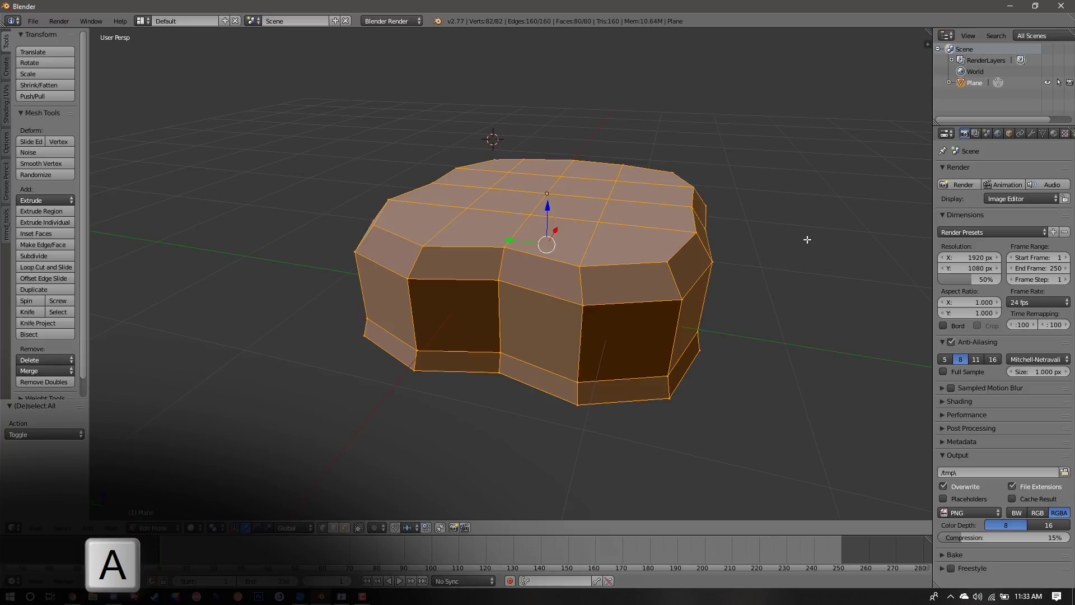
key(ctrl+n)
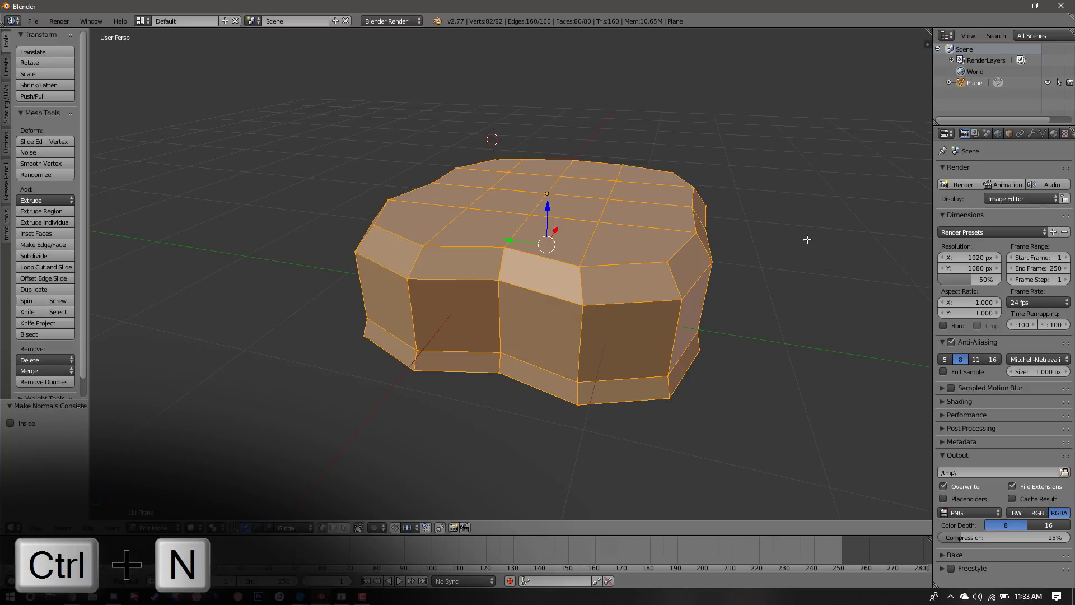
key(a)
key(shift+f)
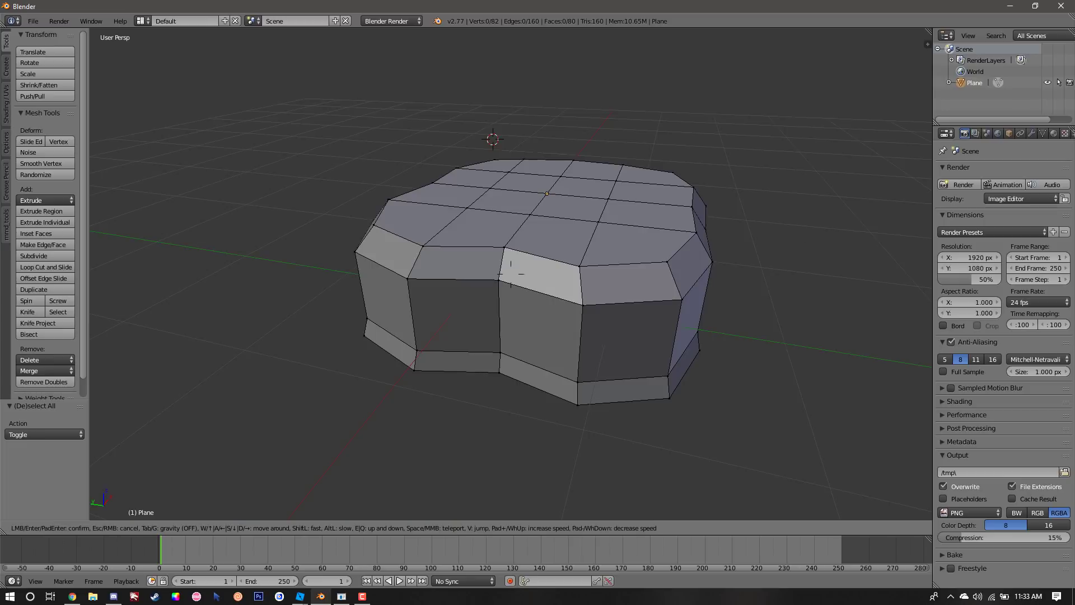
key(w)
key(q)
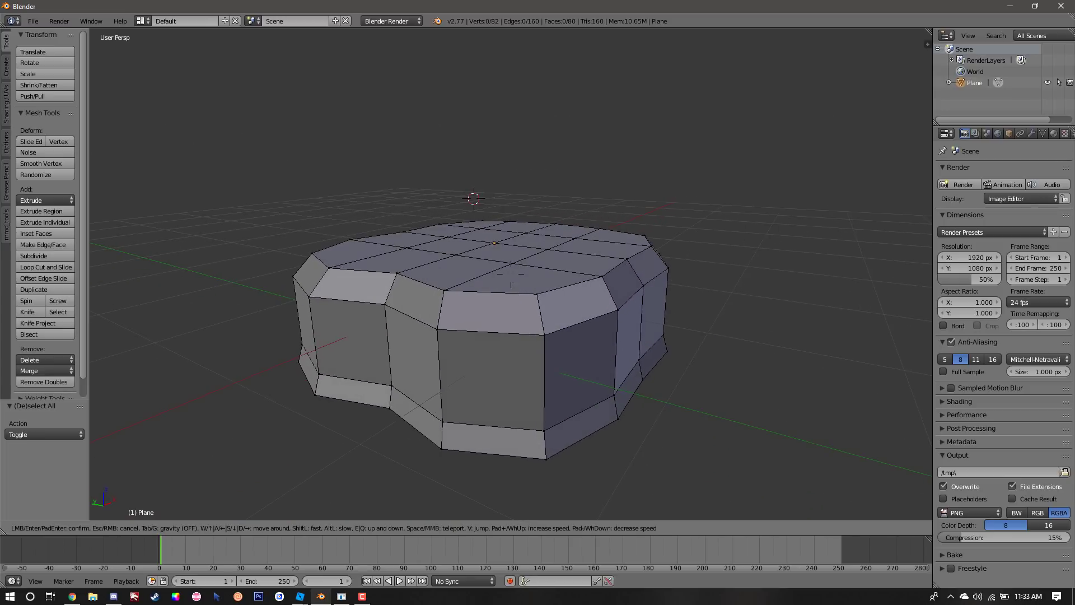
key(e)
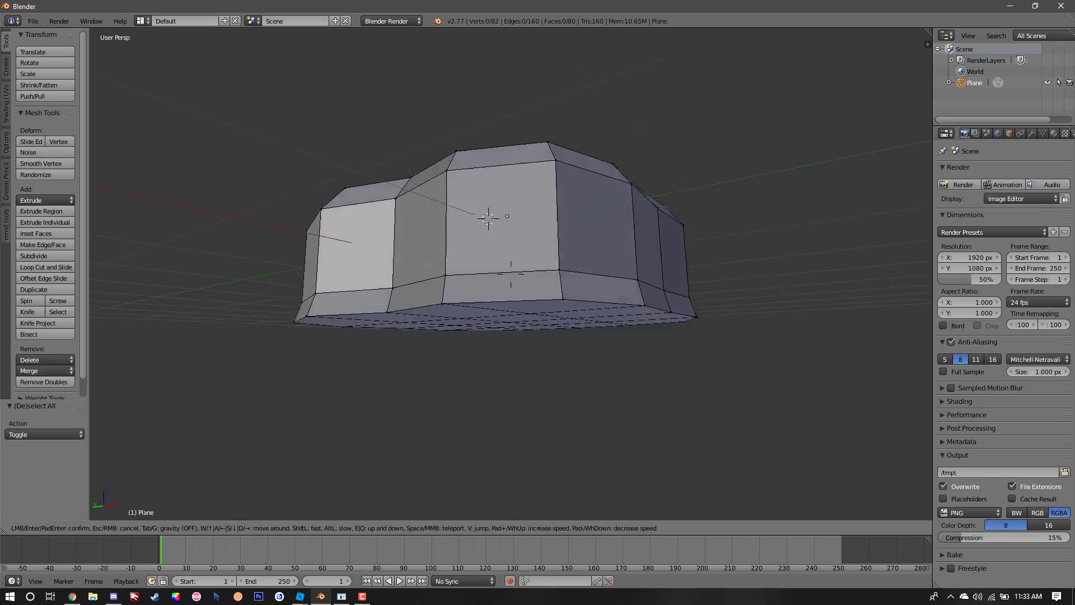
key(e)
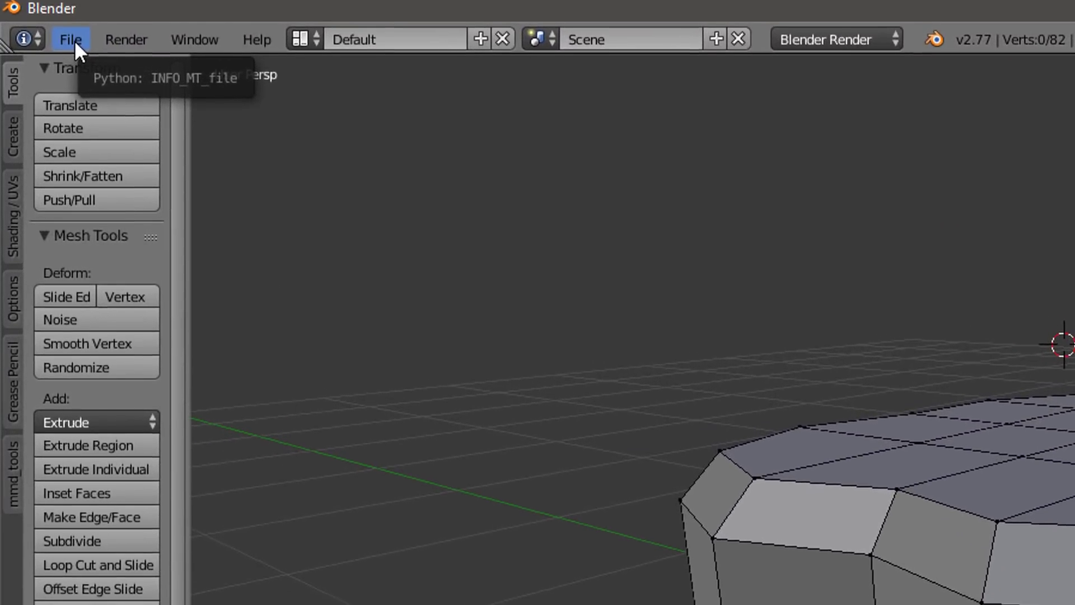
- Export the model in FBX format to the Documents folder under the name "Mountain 1"
click(74, 46)
mouse_move(183, 498)
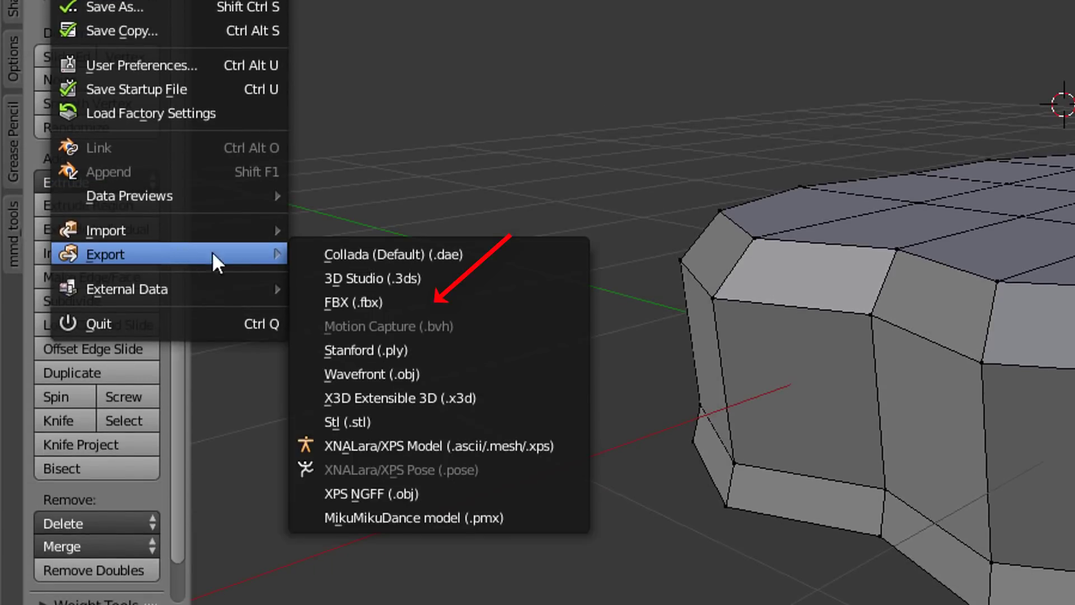
click(347, 301)
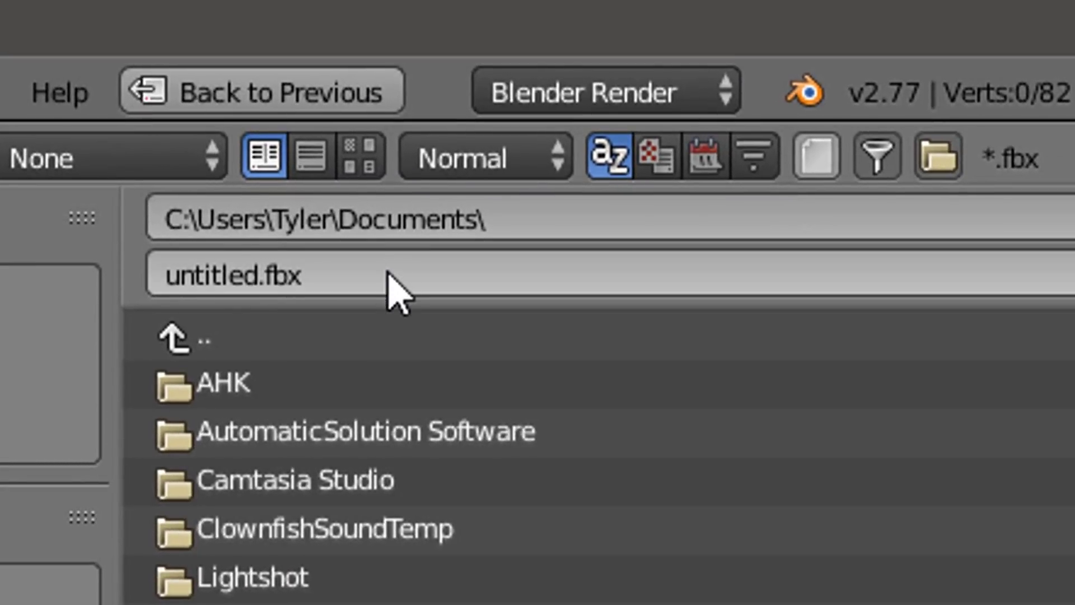
click(405, 12)
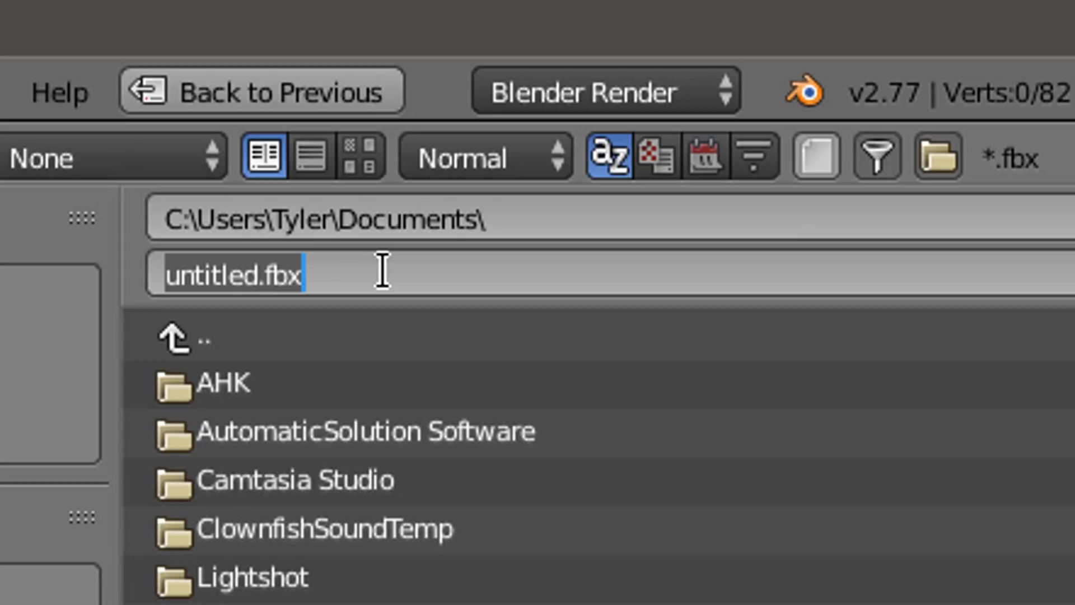
text(Mountain)
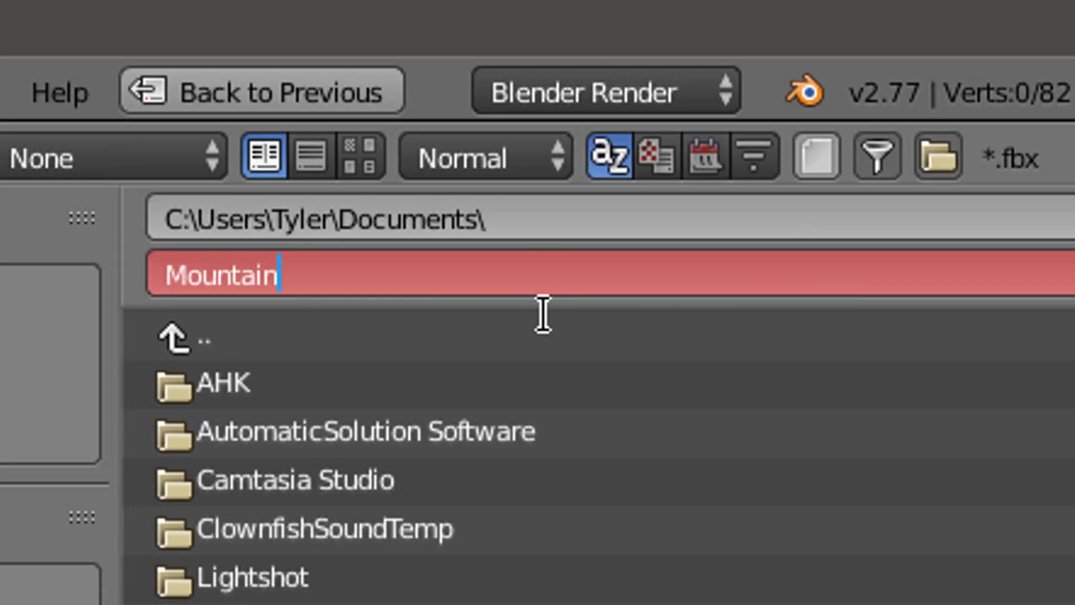
text( 1)
key(Return)
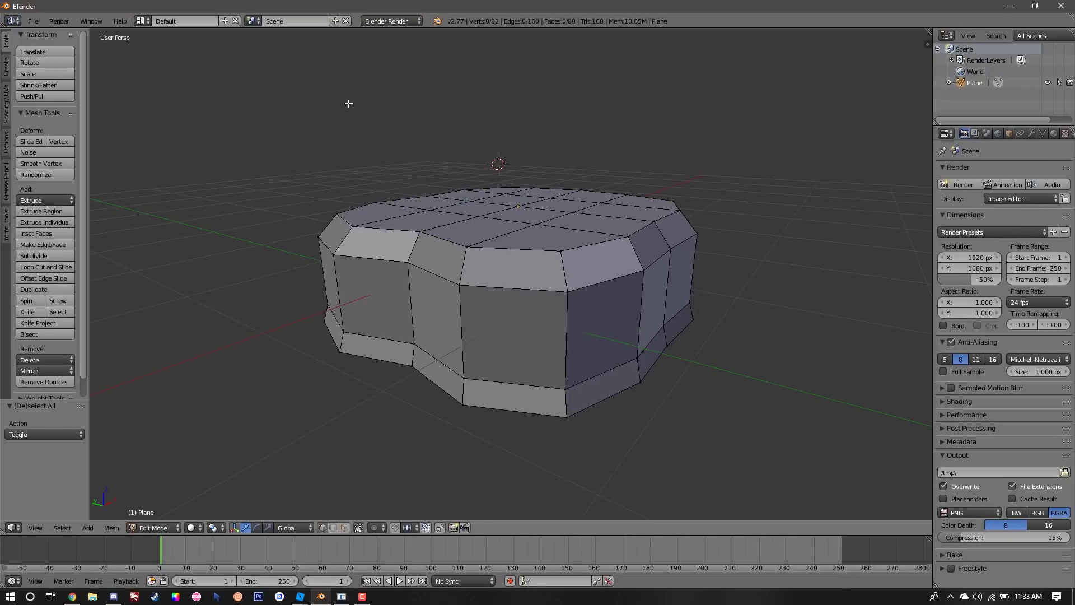
key(q)
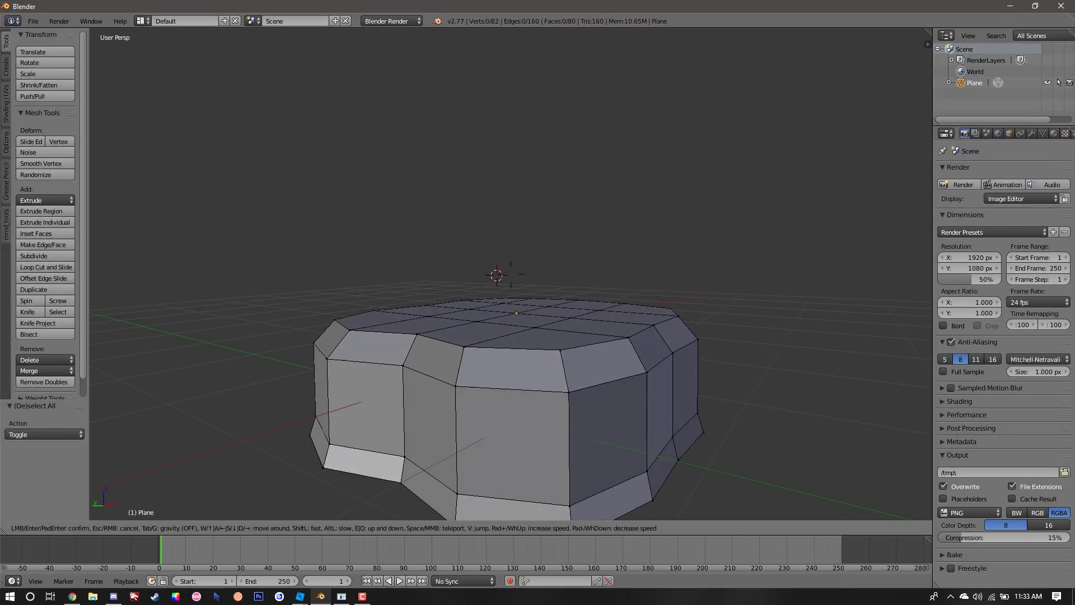
- Turn off limiting selection to visible geometry, box-select all vertices below the flat top surface and delete them
key(q)
click(511, 274)
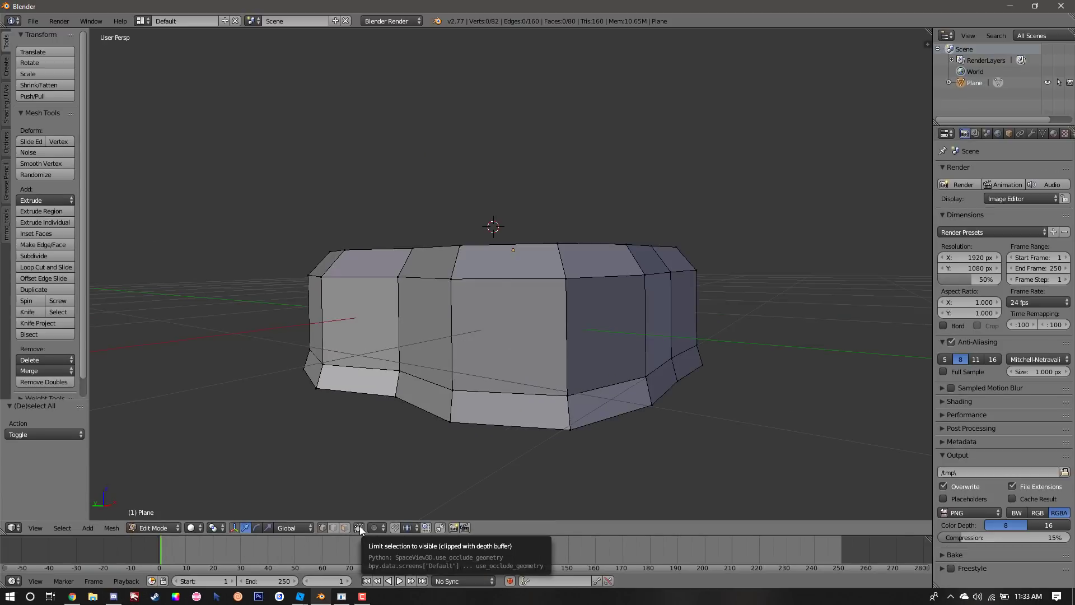
click(542, 336)
key(b)
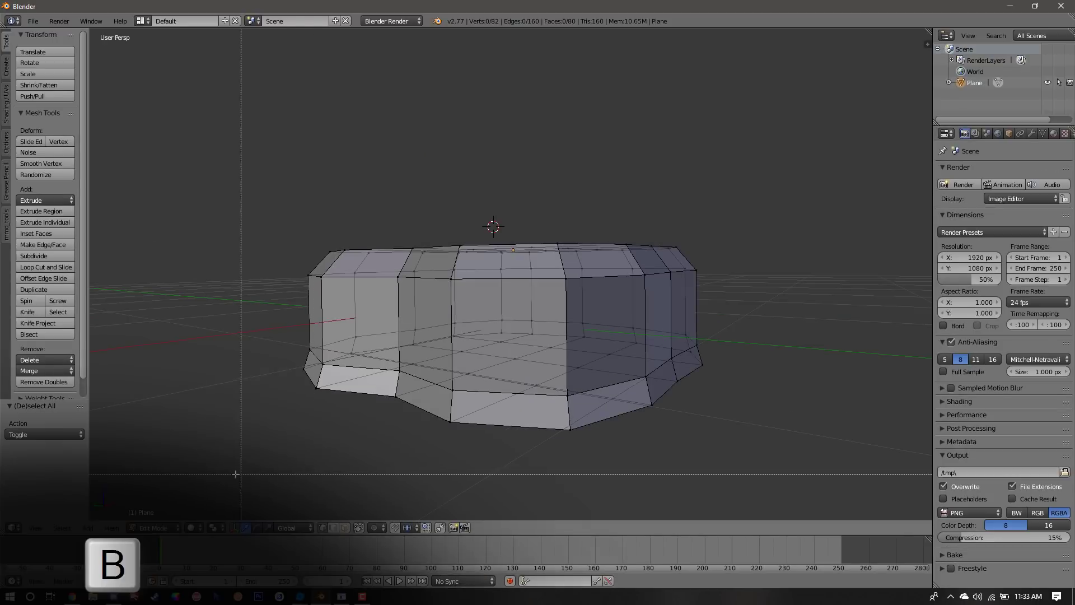
drag(437, 398, 778, 264)
key(x)
click(777, 263)
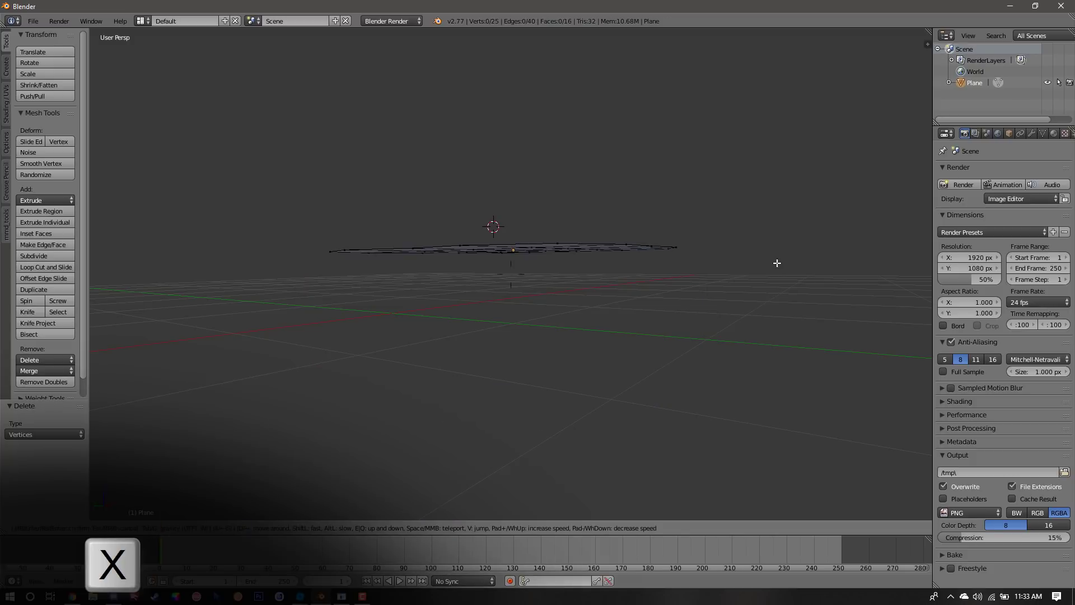
- Extrude the remaining top surface about 0.043 downward, scale the extrusion to about 1.026 and clear the selection
key(e)
key(w)
key(e)
click(514, 276)
key(a)
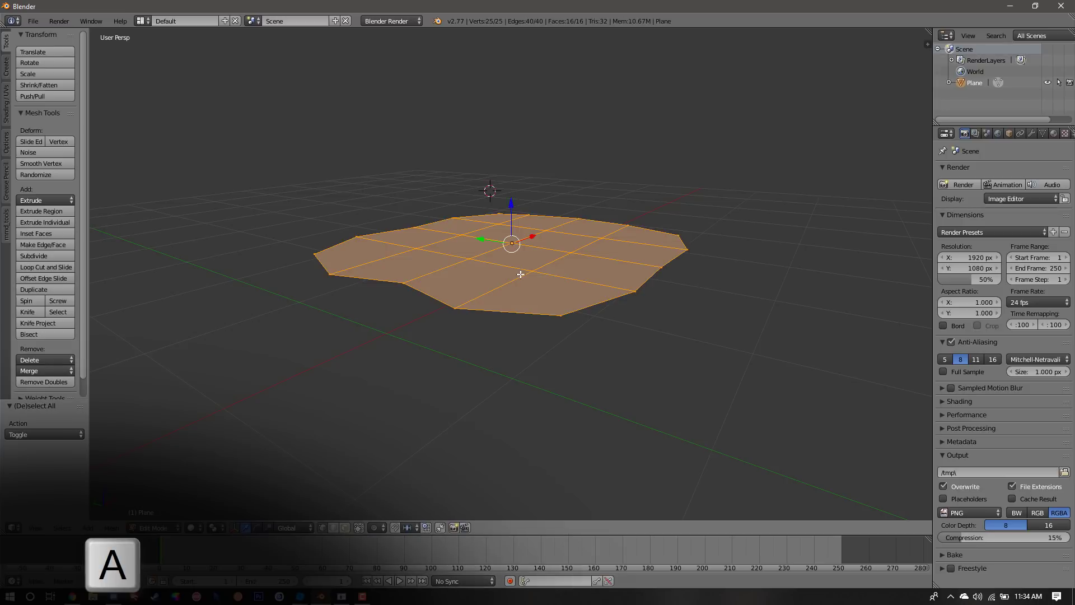
key(e)
click(520, 278)
key(s)
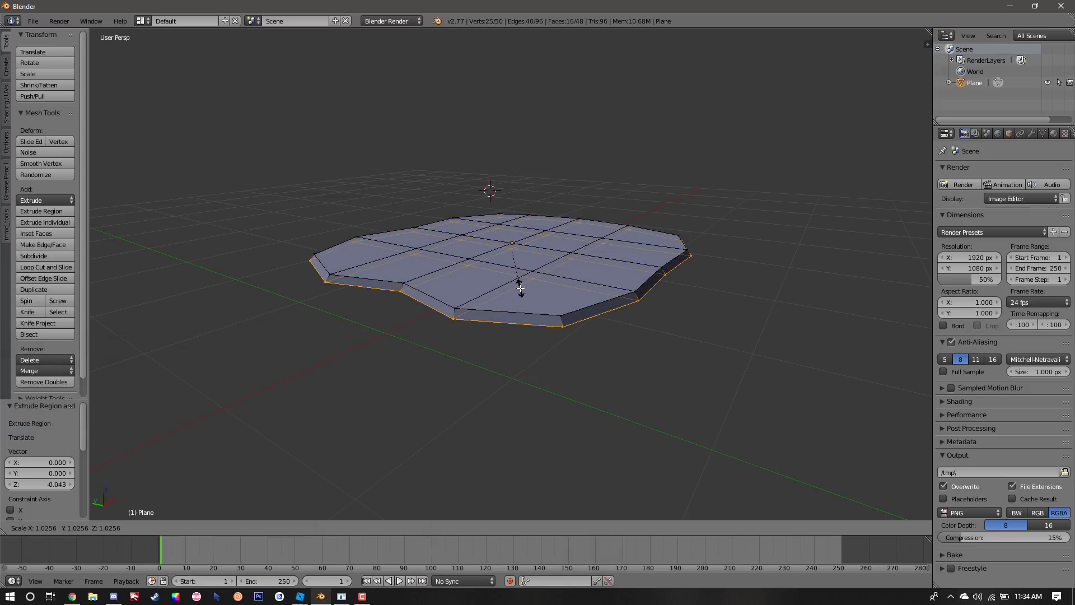
click(521, 288)
key(a)
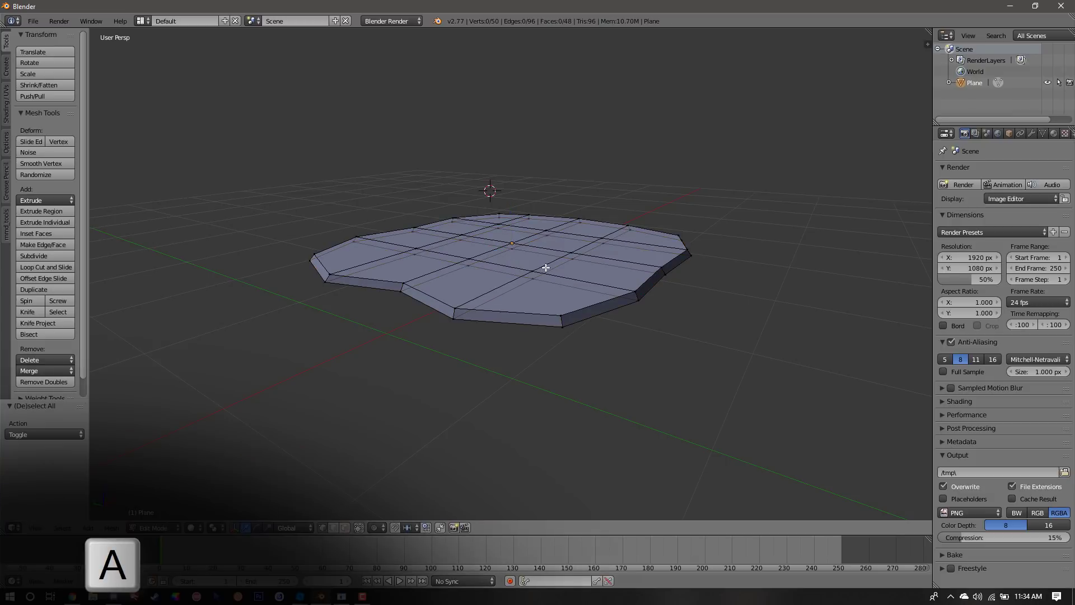
- Recalculate the normals of the thin top slab to face outward and deselect it
key(a)
key(ctrl+n)
key(a)
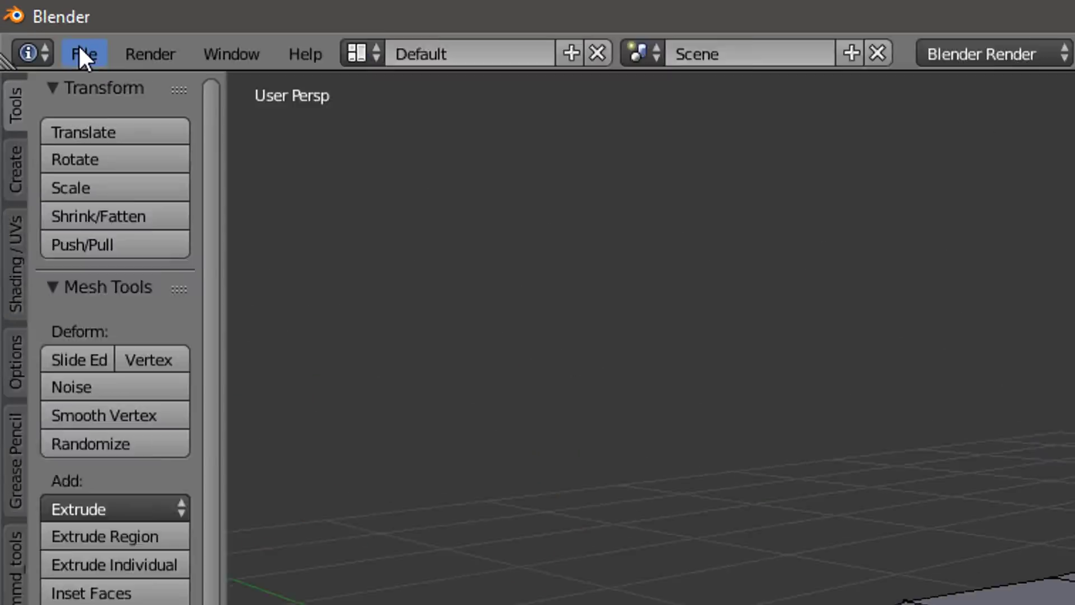
- Export the thin slab in FBX format to the Documents folder under the name "Mountain 1g"
click(79, 50)
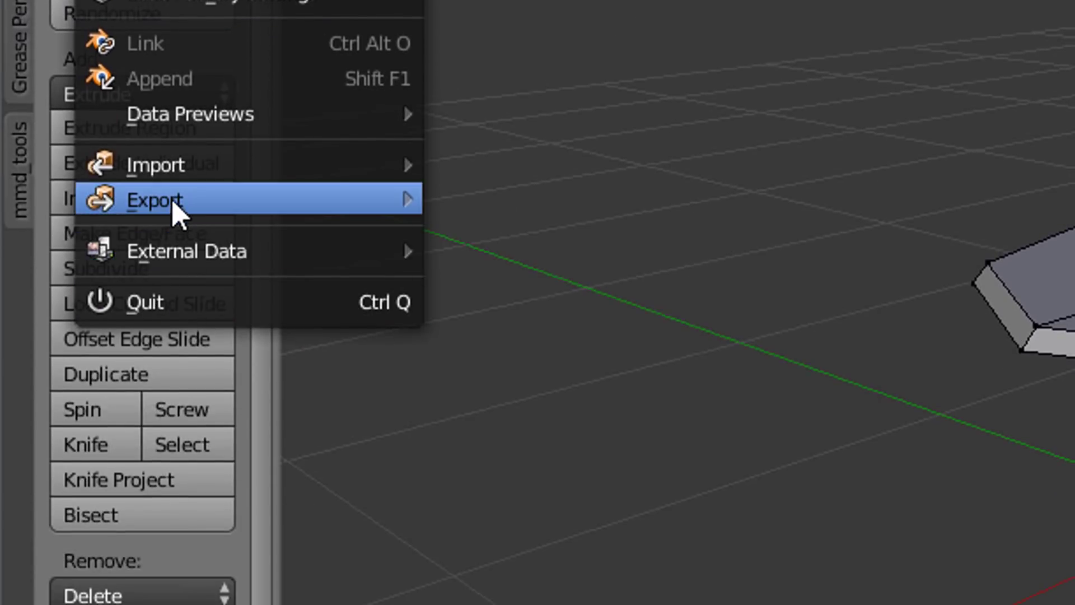
mouse_move(177, 202)
click(580, 205)
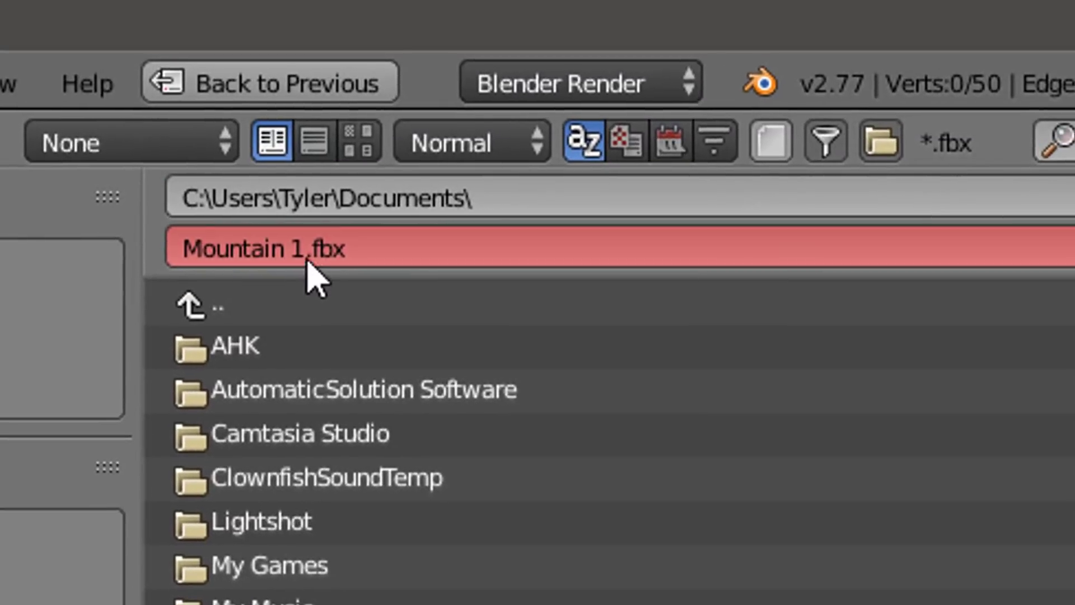
click(308, 252)
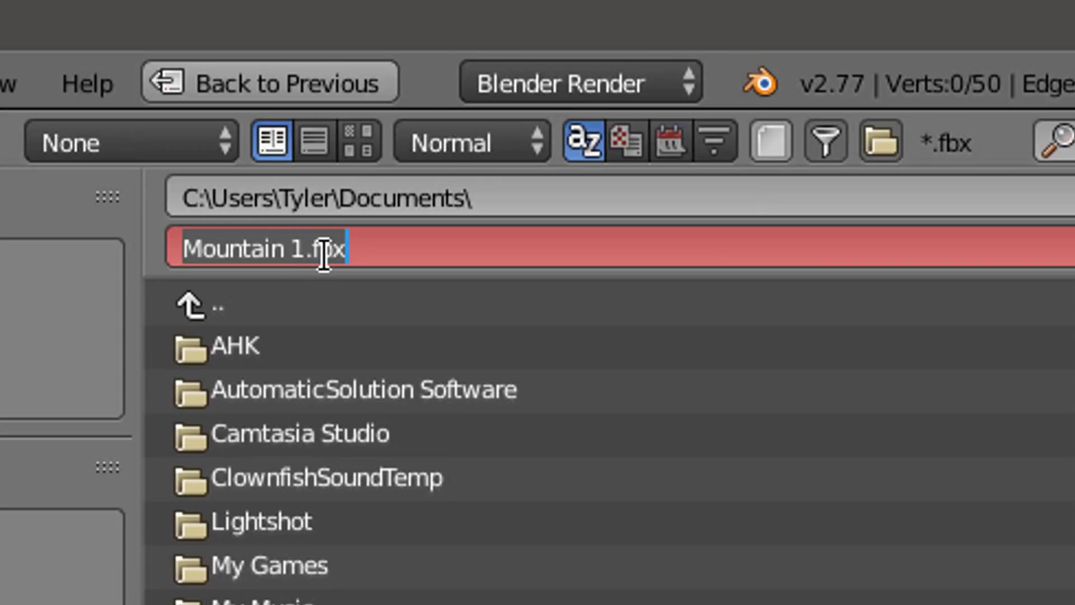
click(306, 236)
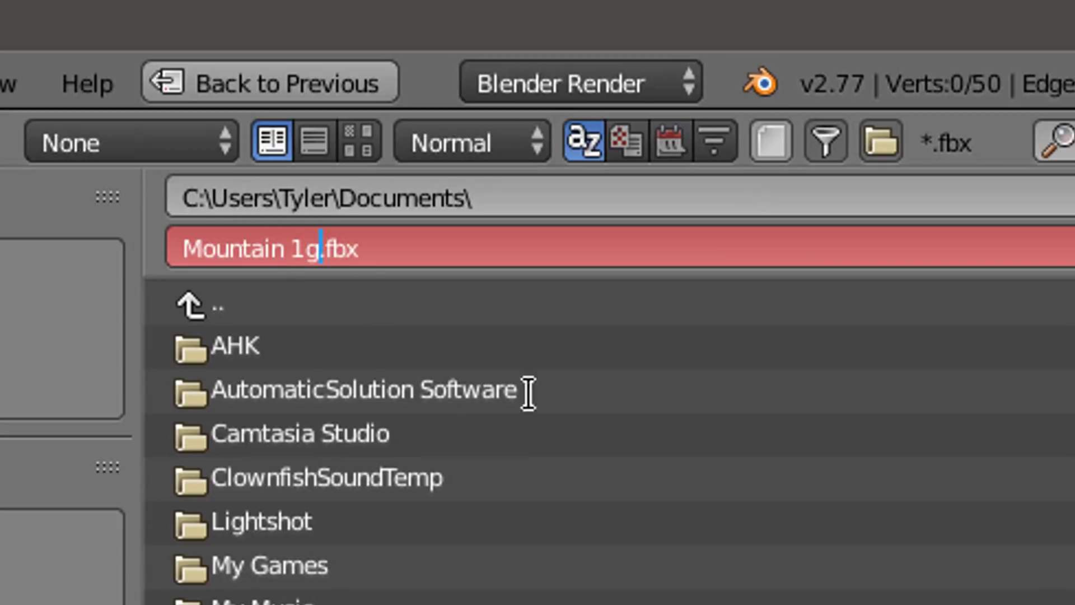
text(g)
key(Return)
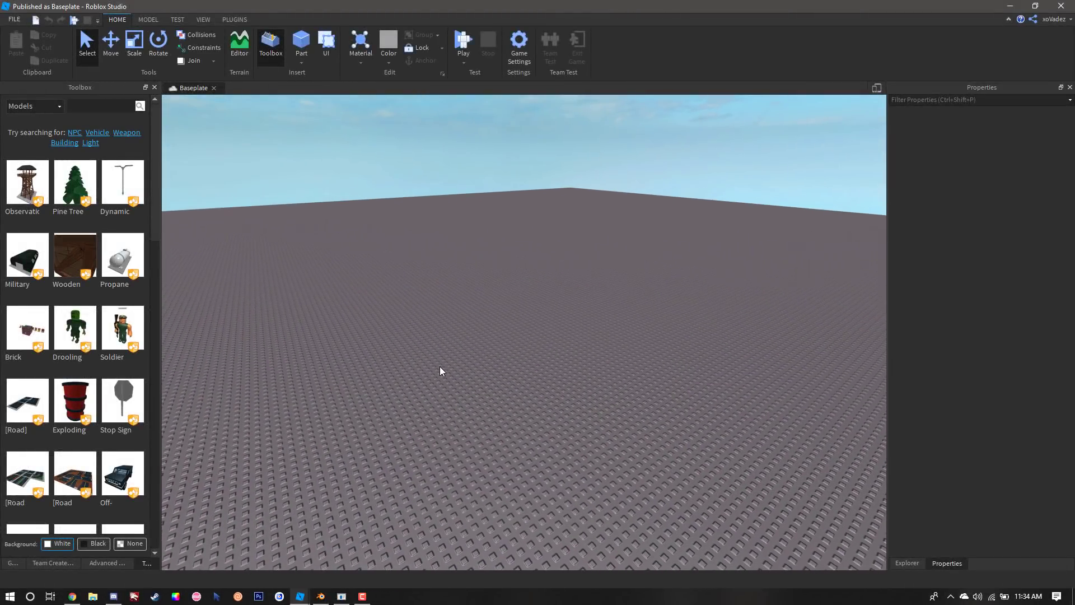
- Switch to Roblox Studio, insert a MeshPart on the baseplate and duplicate it in place
right_click(506, 371)
mouse_move(586, 553)
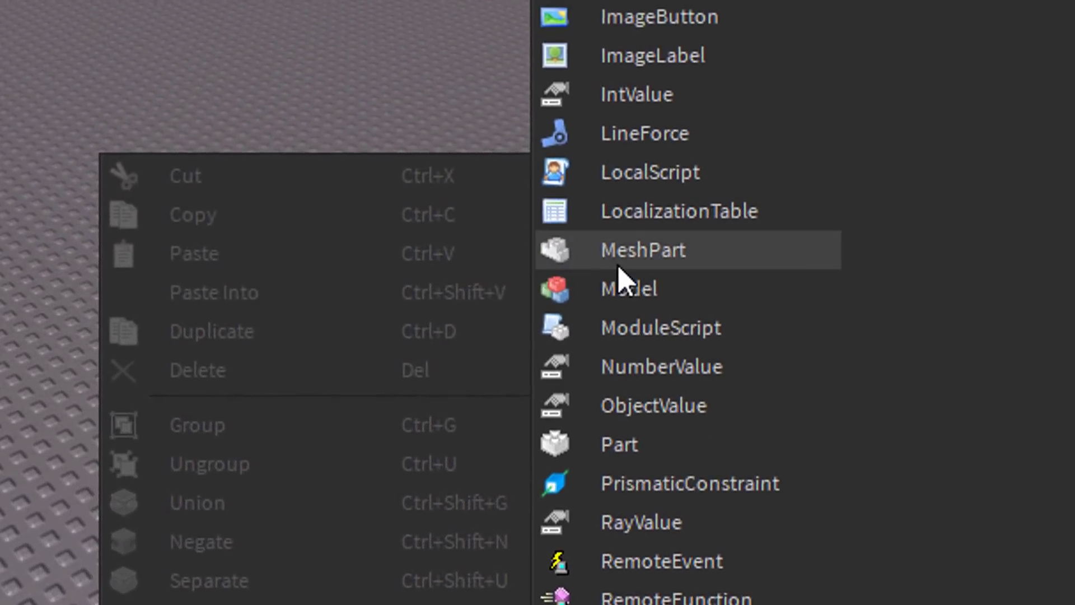
click(619, 258)
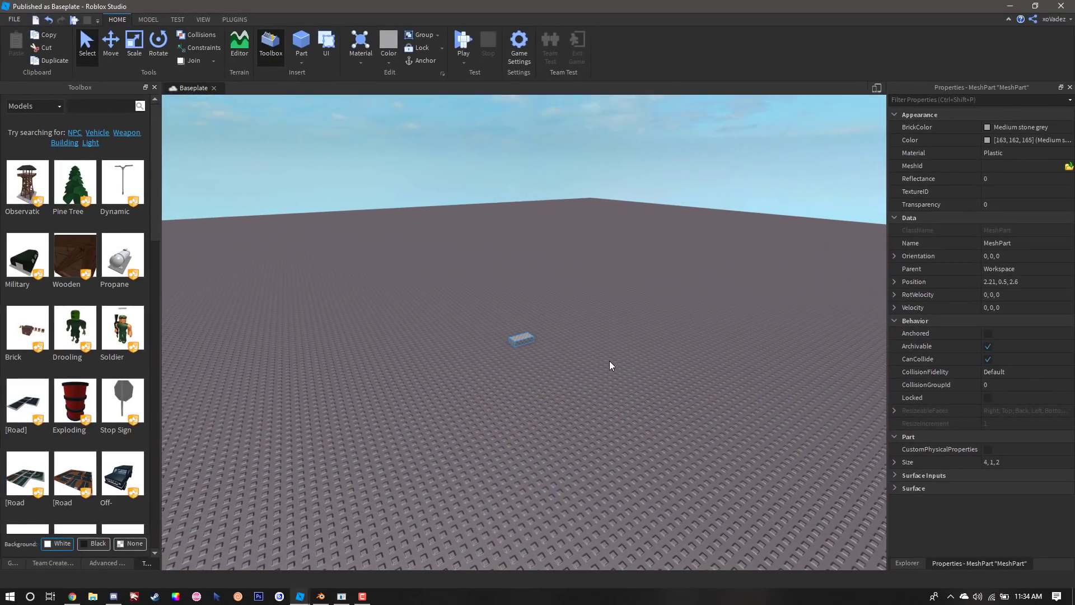
scroll(593, 356, up, 5)
scroll(612, 363, up, 2)
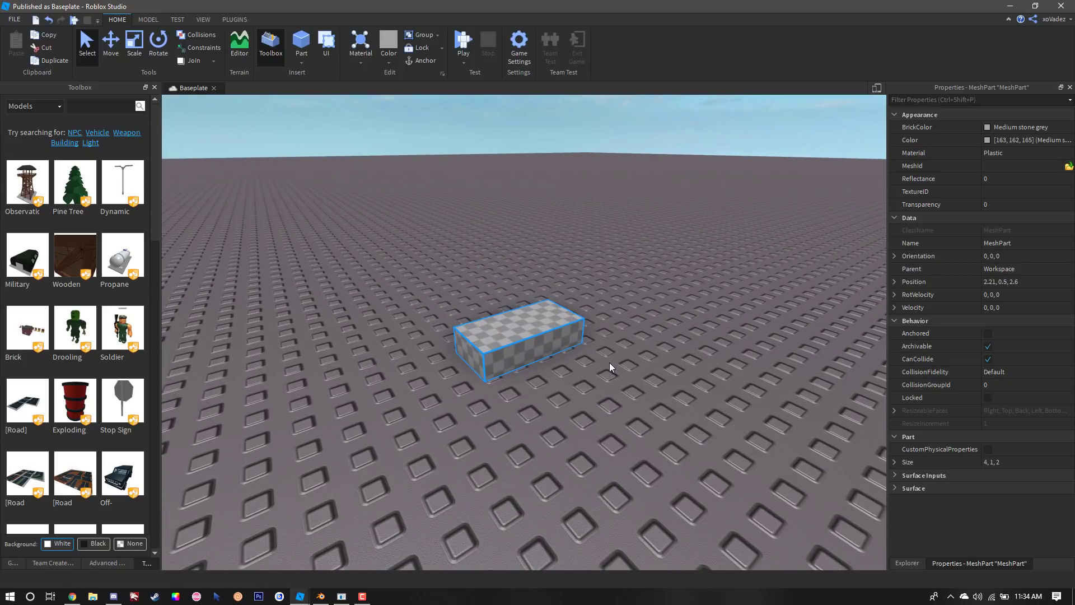
key(ctrl+d)
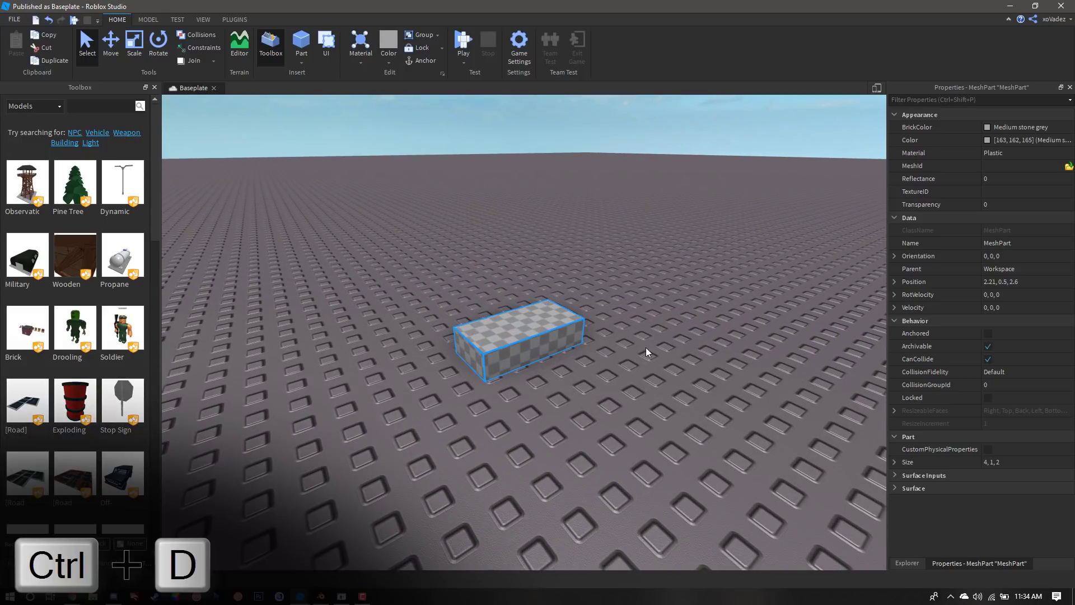
click(644, 351)
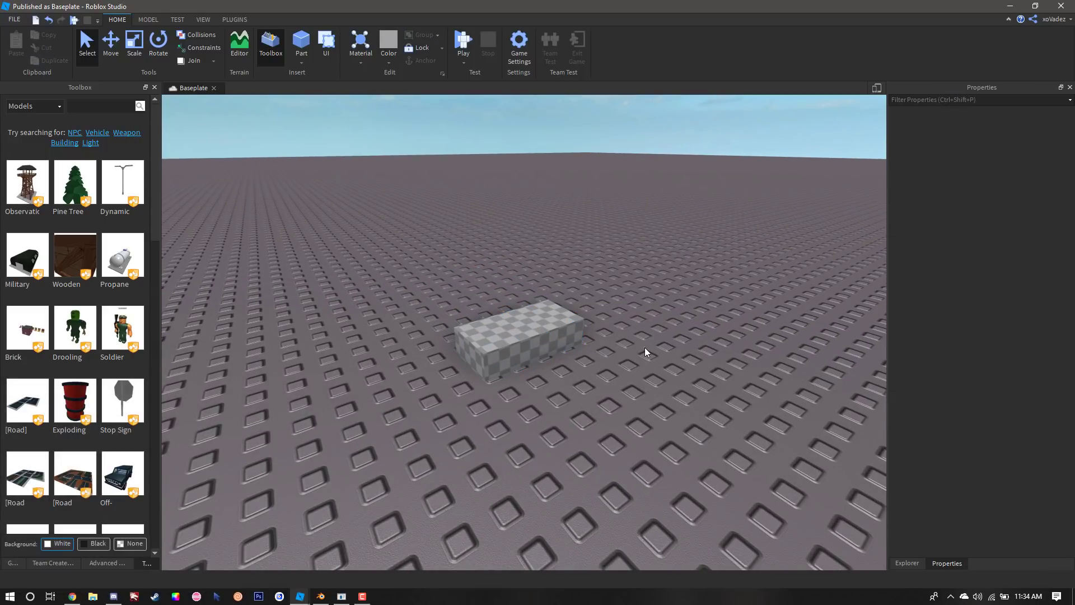
- Load the "Mountain 1" FBX file as the mesh of one of the two MeshParts
click(558, 344)
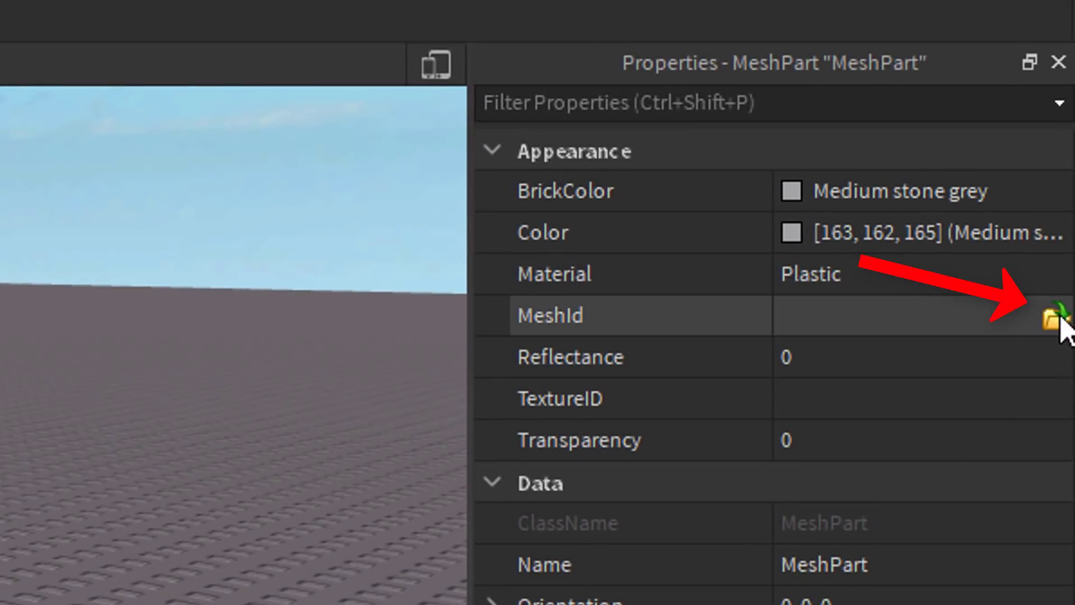
click(1057, 318)
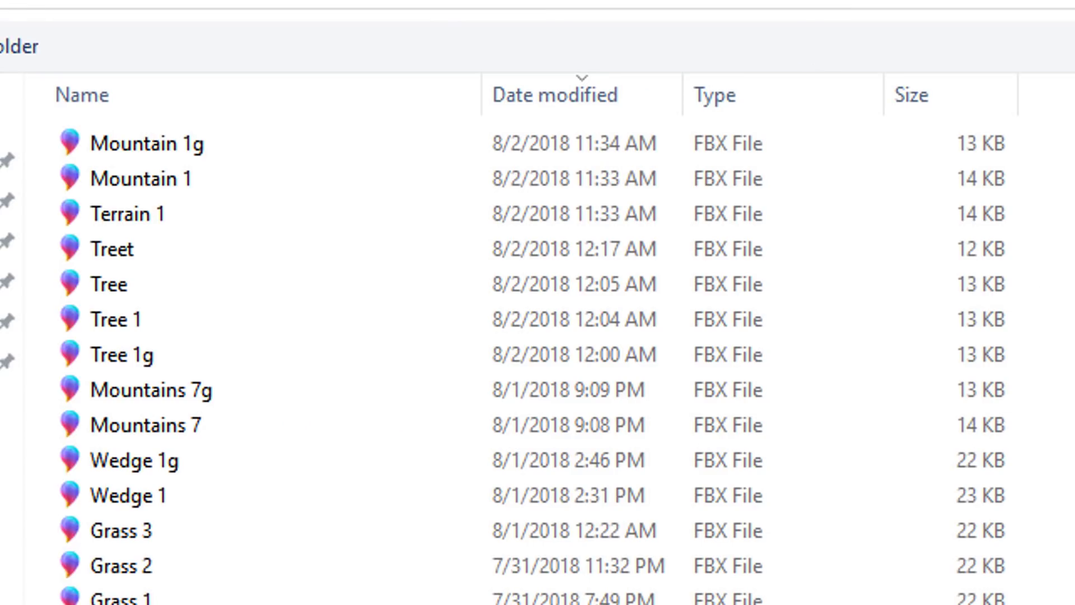
click(125, 179)
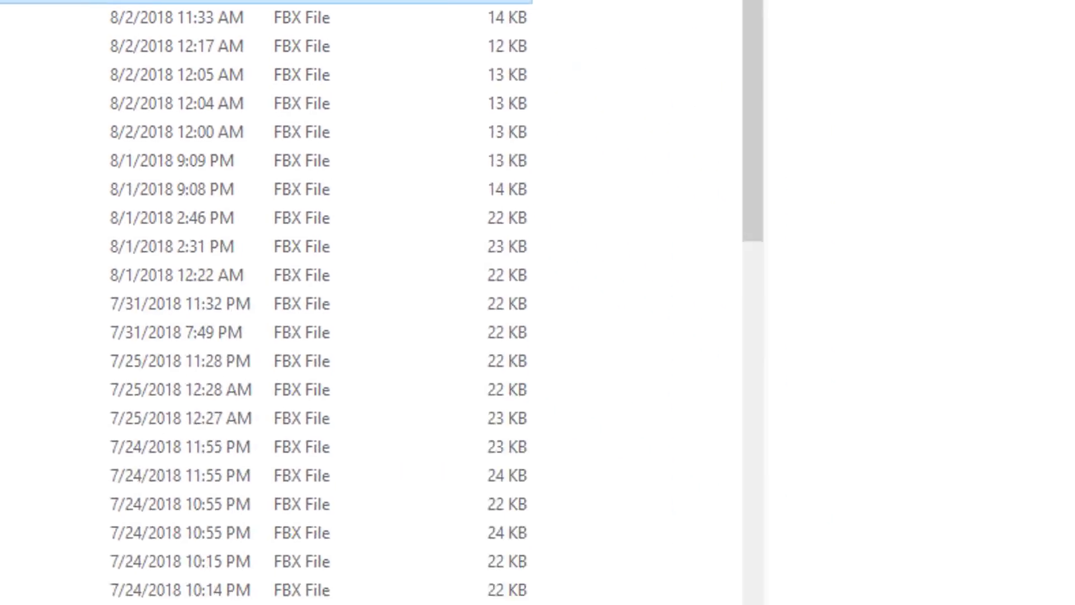
double_click(120, 177)
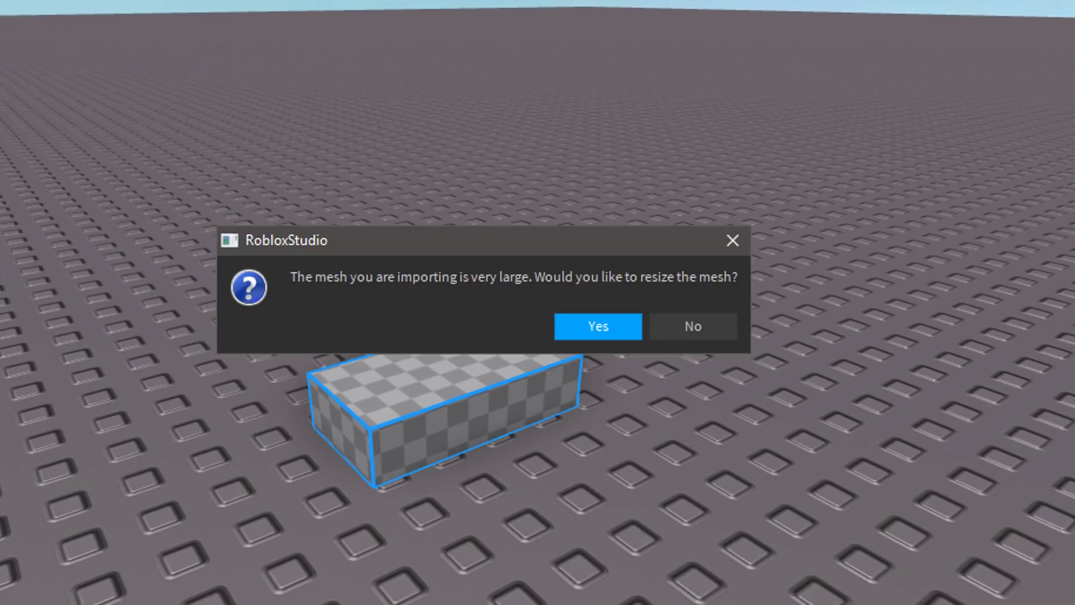
key(Return)
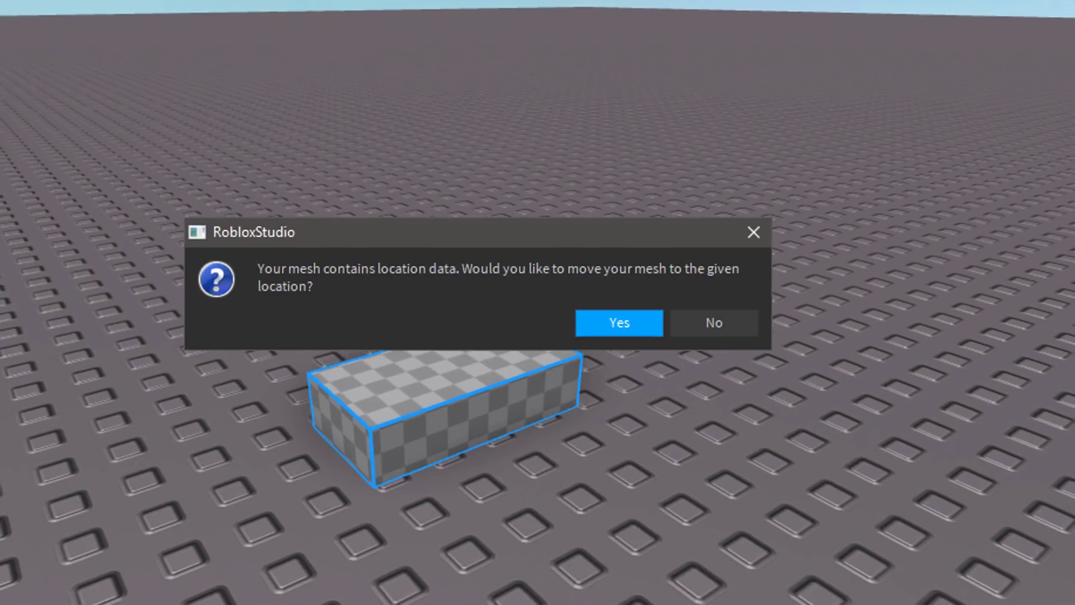
key(Return)
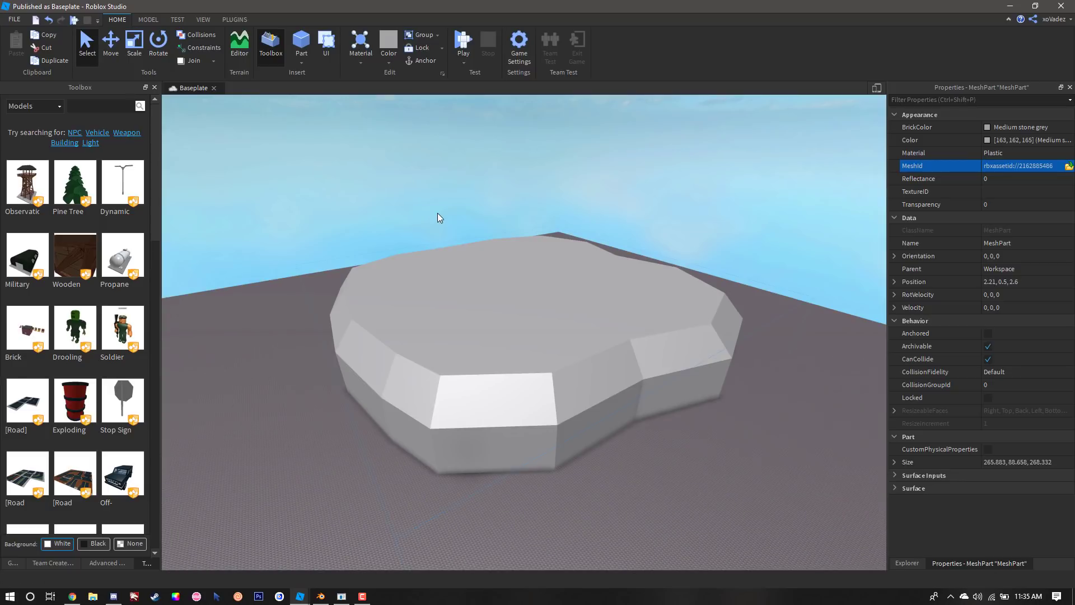
- Load the "Mountain 1g" FBX file into the other MeshPart without moving it to its stored location
click(438, 213)
scroll(438, 213, up, 5)
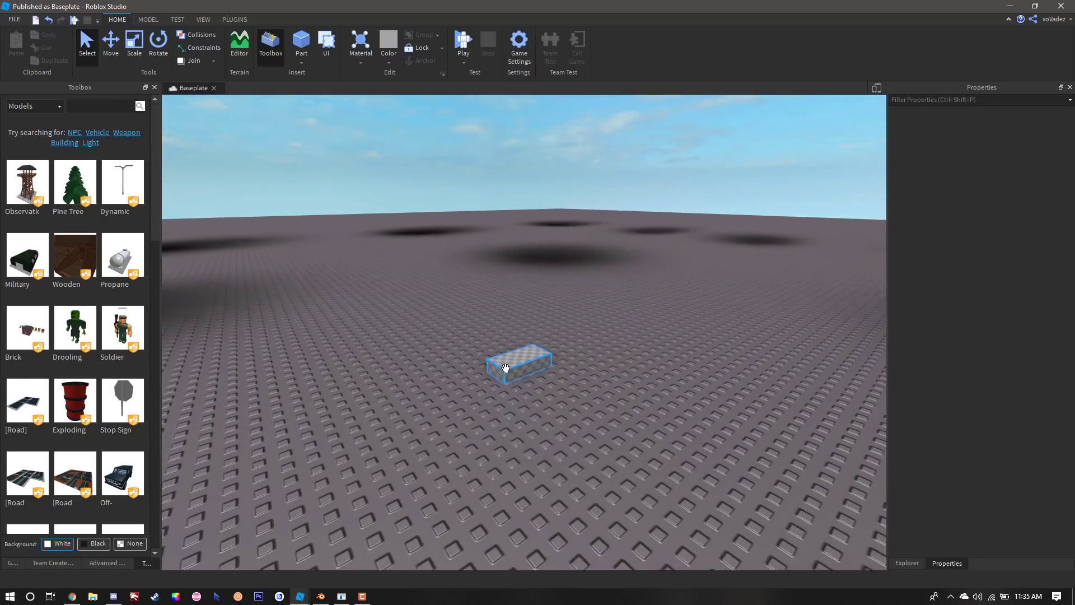
click(512, 369)
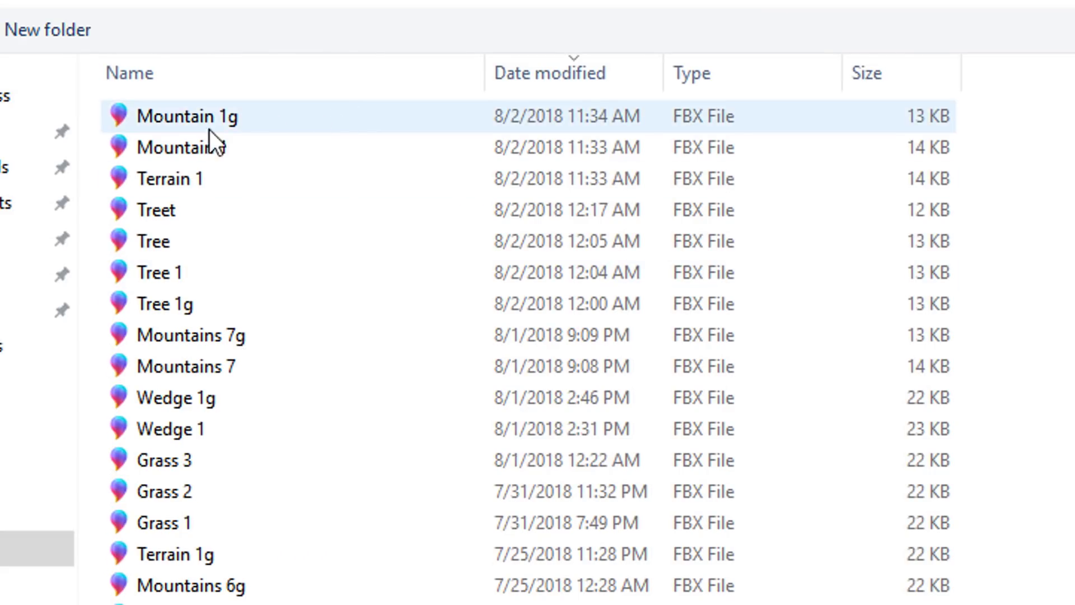
click(184, 126)
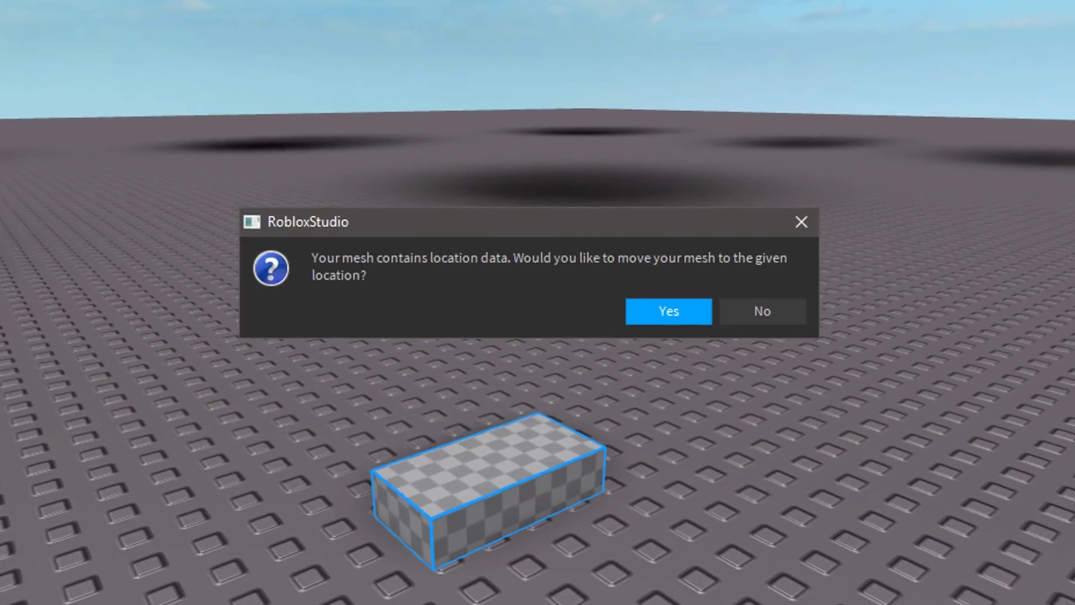
click(763, 311)
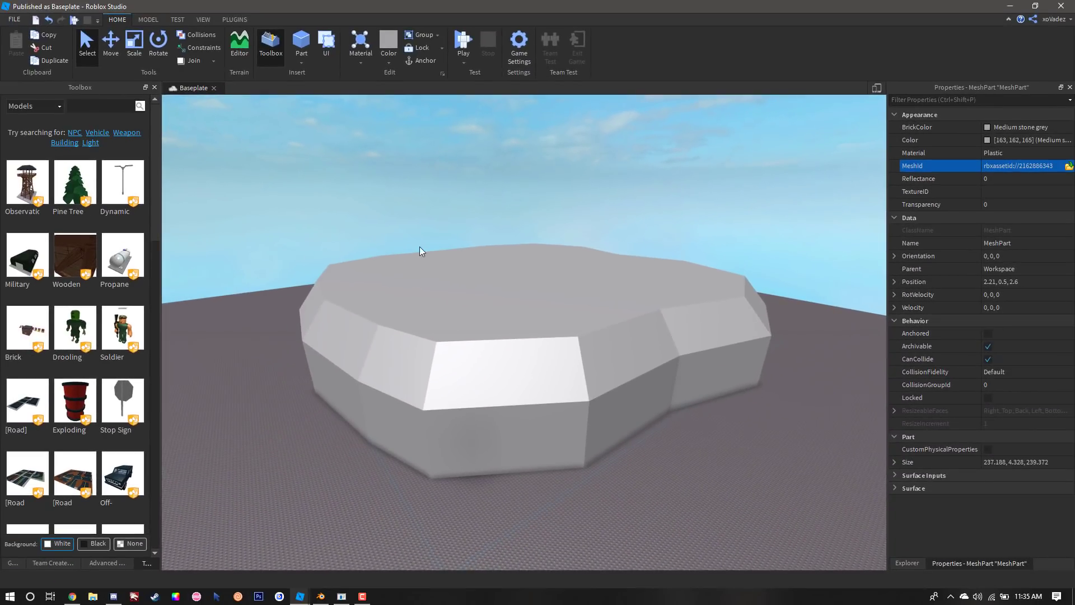
- Raise the thin slab to a height of about 46.1 on top of the mountain and scale it to about 228 × 3 × 230
key(ctrl+2)
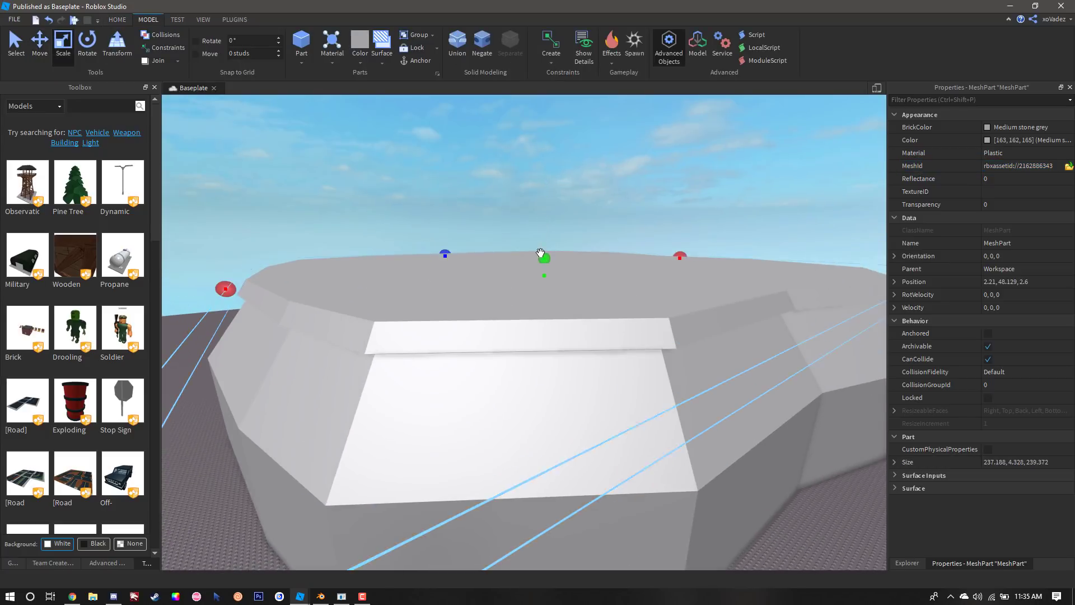
drag(544, 255, 540, 304)
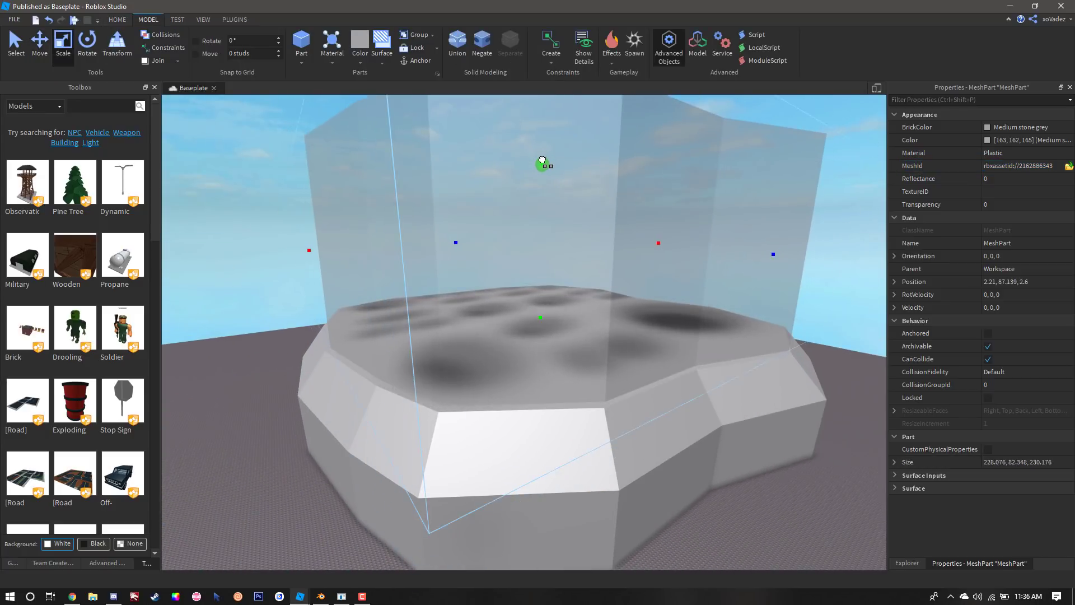
scroll(538, 274, up, 5)
key(ctrl+2)
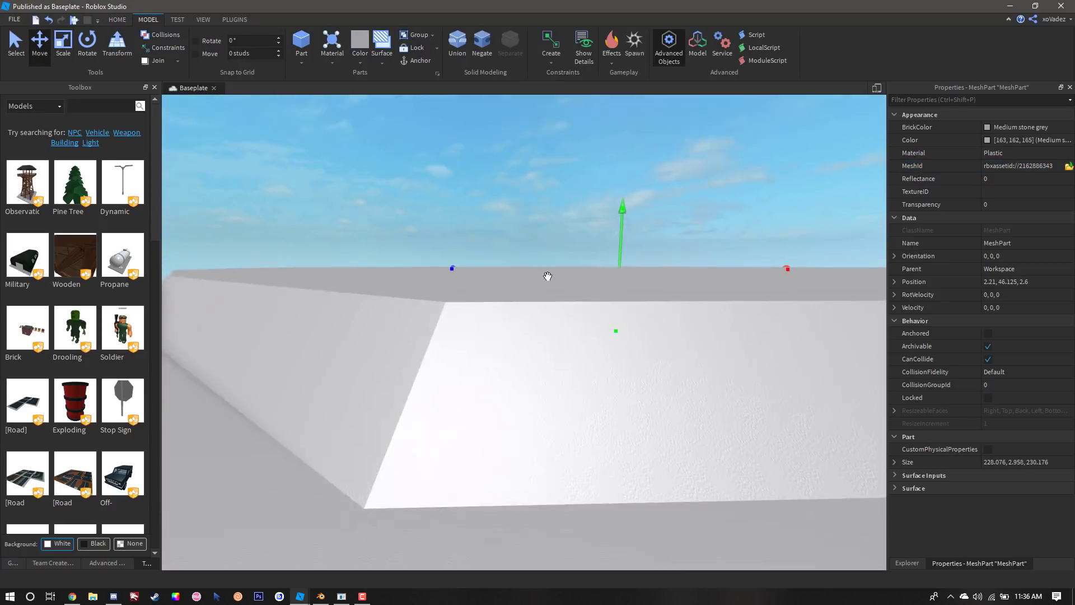
right_drag(548, 276, 548, 276)
scroll(503, 156, down, 5)
click(499, 144)
click(416, 253)
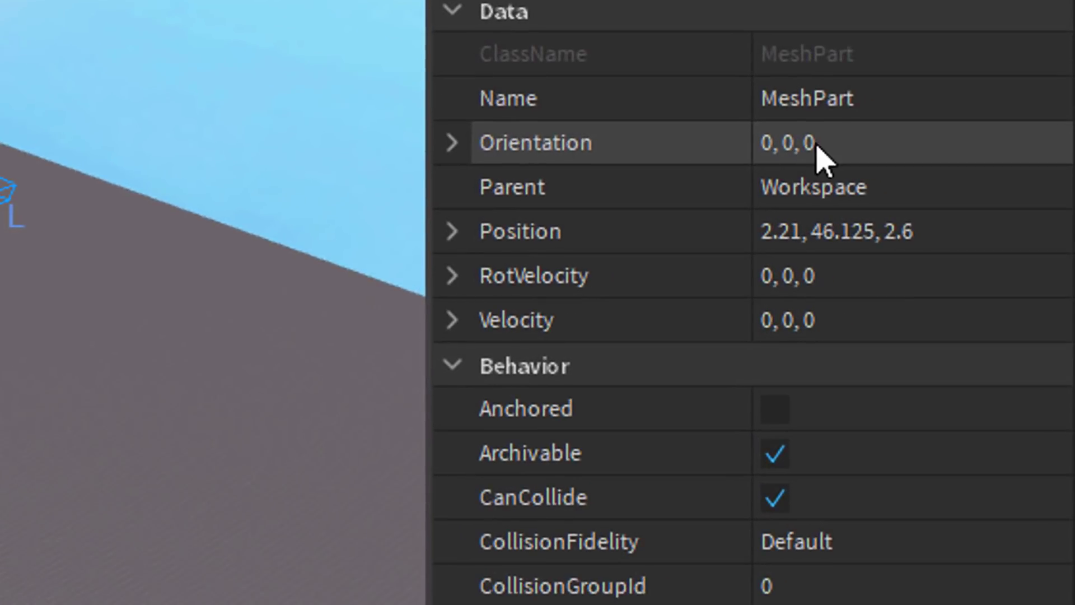
- Rename the thin upper mesh "Grass" and the large lower mesh "Mountain"
click(982, 241)
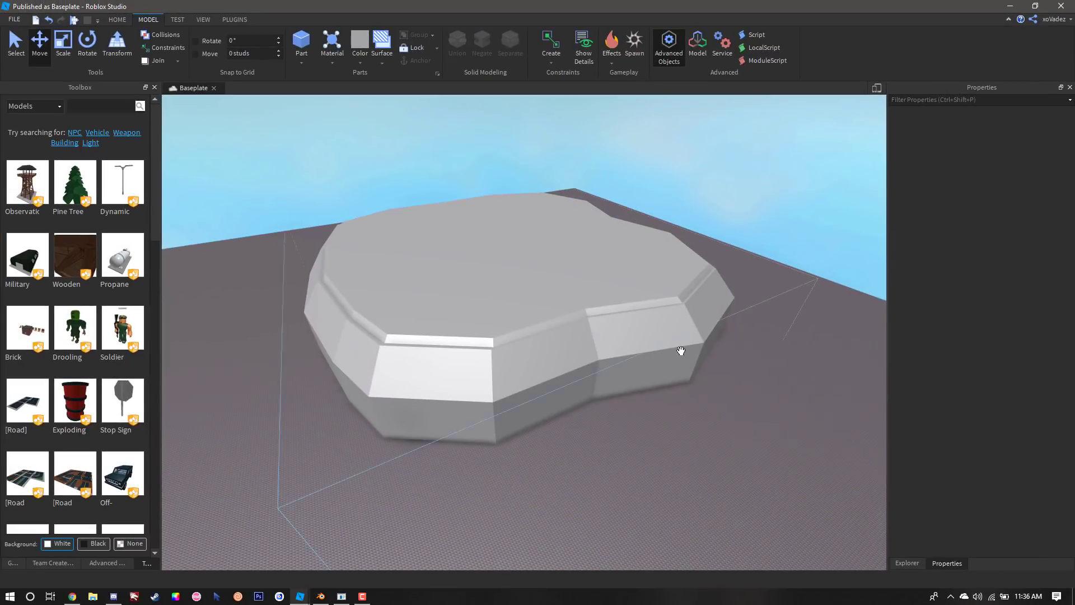
click(679, 353)
click(882, 99)
text(Mountain)
key(Return)
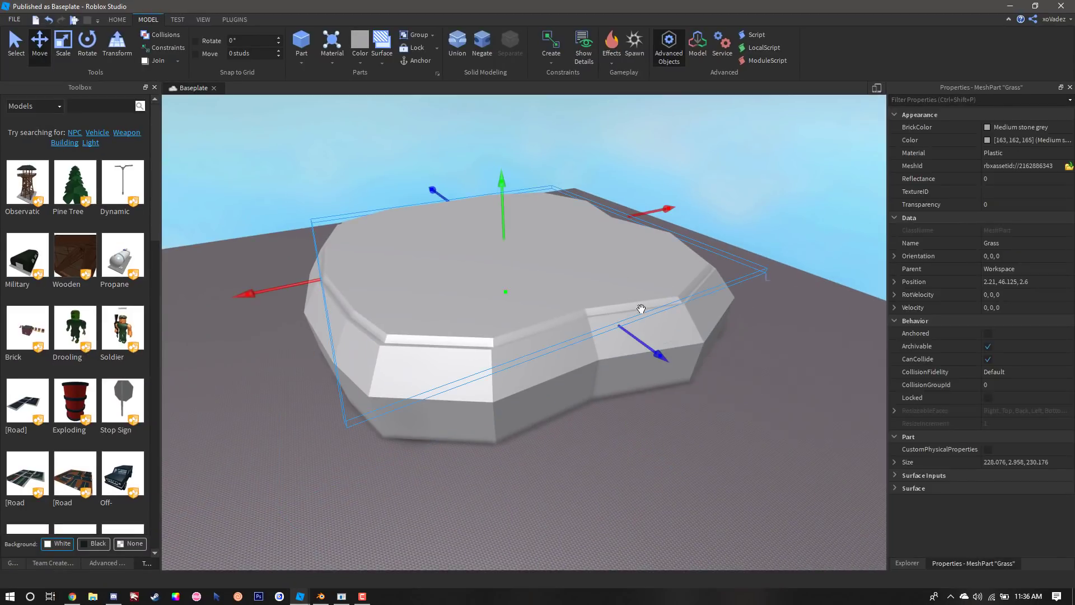
- Anchor the Grass and Mountain meshes together, then select only the Grass mesh
ctrl+click(649, 314)
click(988, 333)
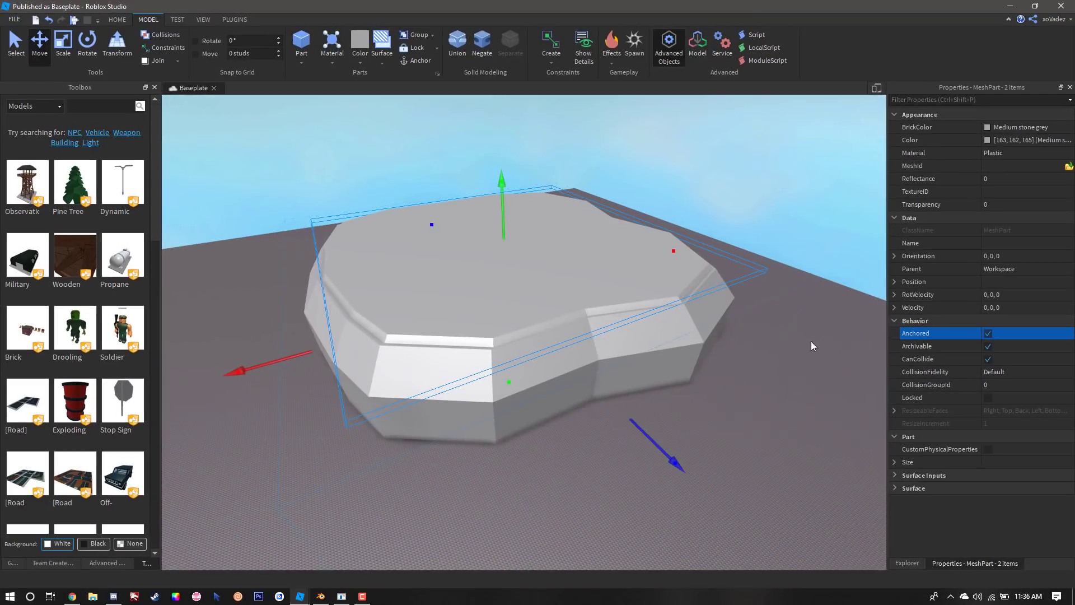
click(789, 347)
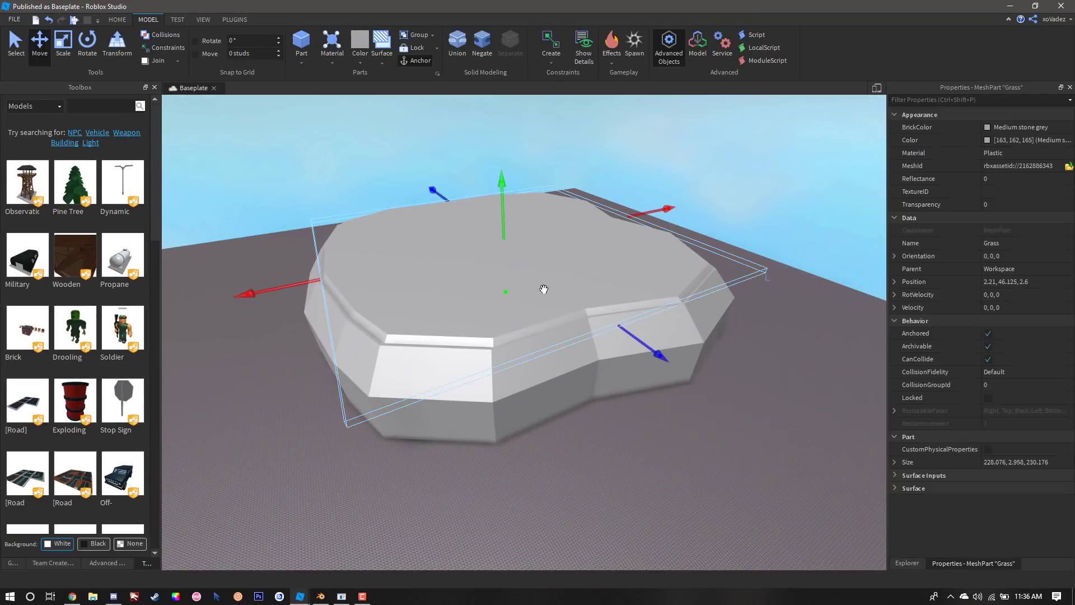
- Colour the Grass mesh Camo and set its material to Grass
click(360, 59)
click(391, 106)
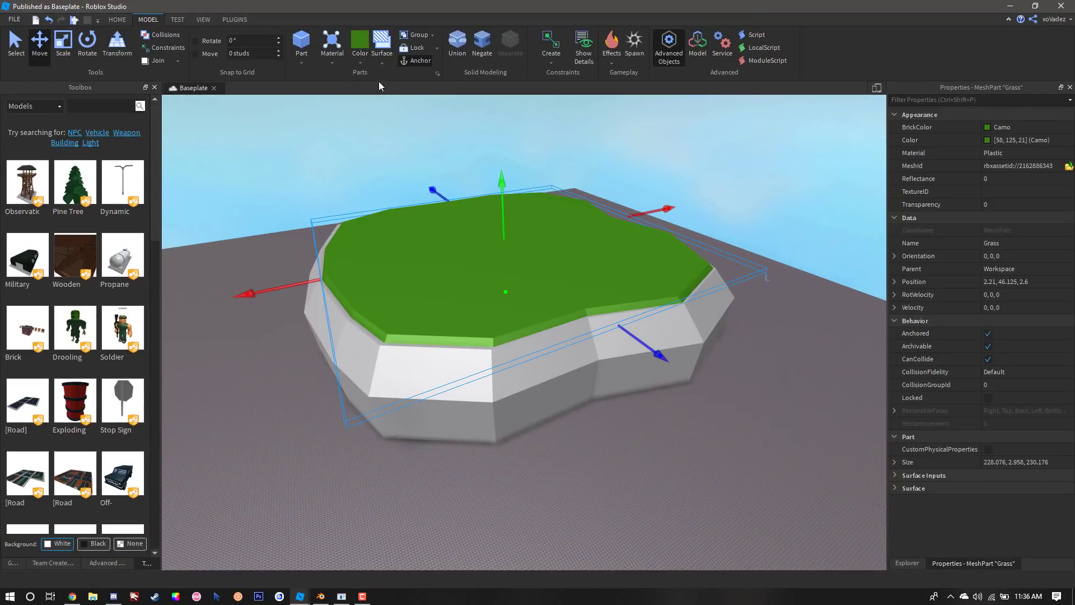
click(341, 62)
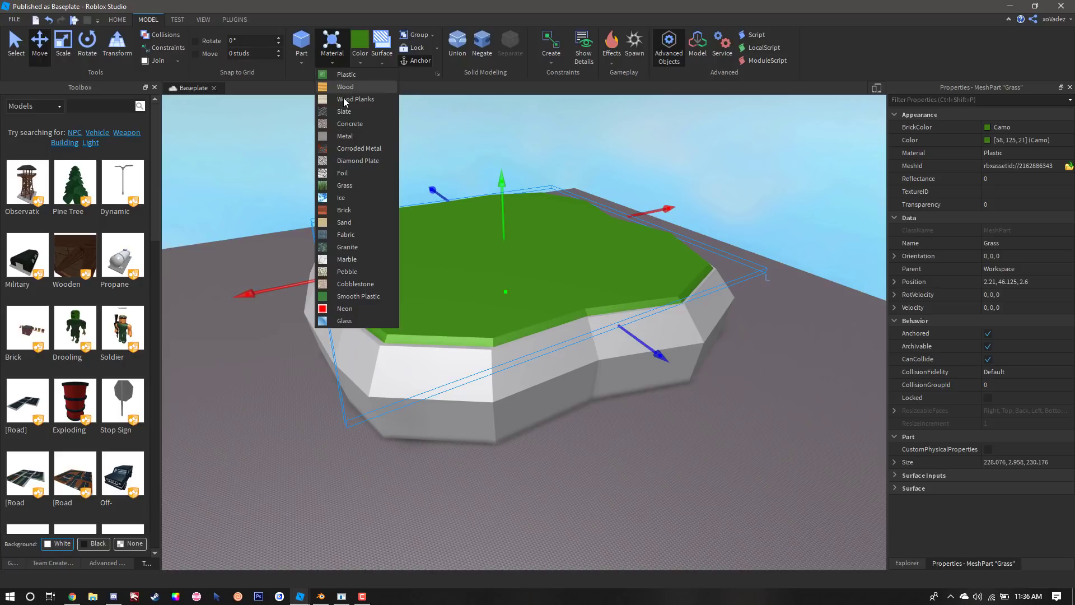
click(347, 185)
click(545, 475)
- Set the Mountain mesh's material to Slate and its colour to Sand red
click(487, 400)
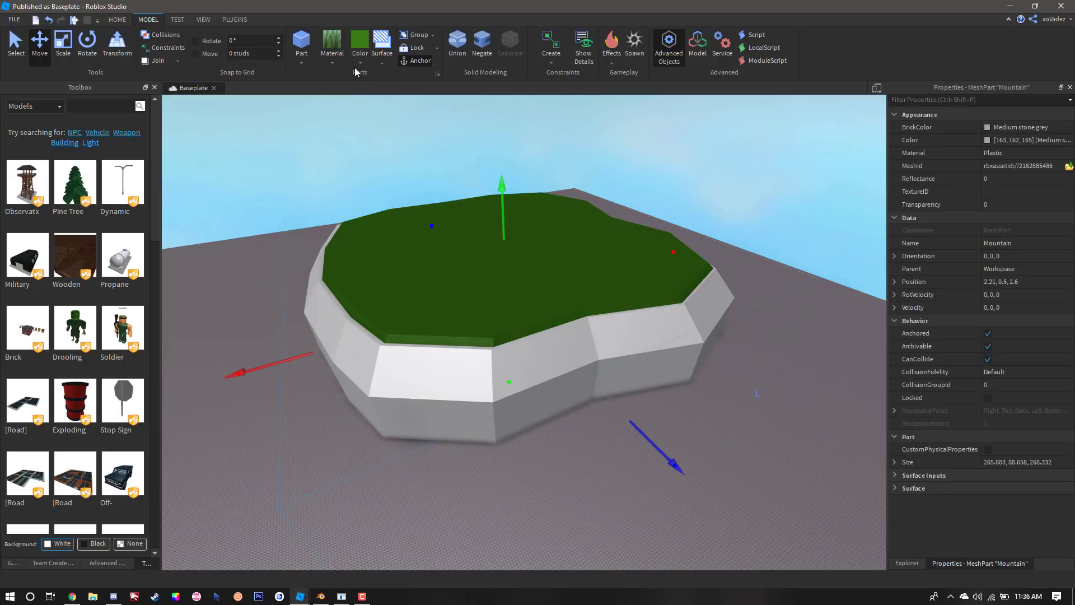
click(340, 63)
click(344, 112)
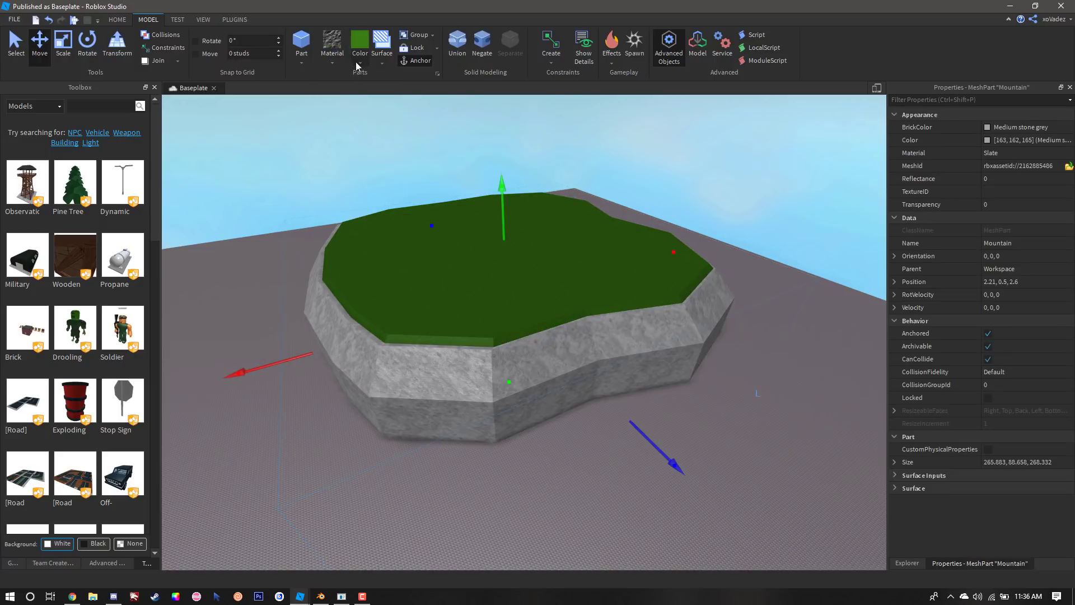
click(361, 63)
click(430, 229)
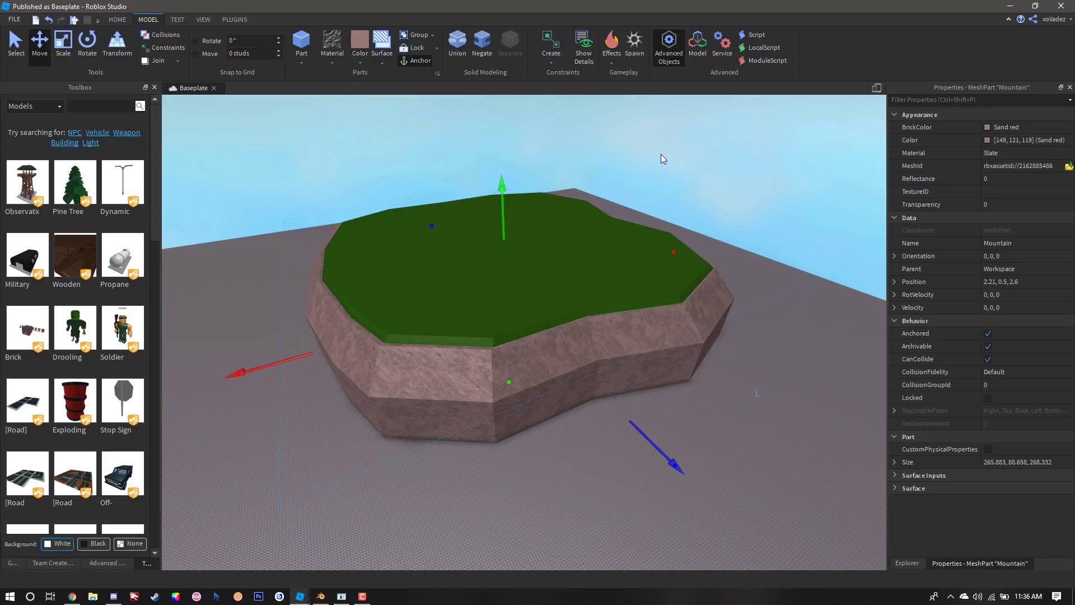
click(660, 154)
- Group the Mountain and Grass meshes into one model and place it near the edge of the baseplate
click(579, 327)
key(q)
click(555, 393)
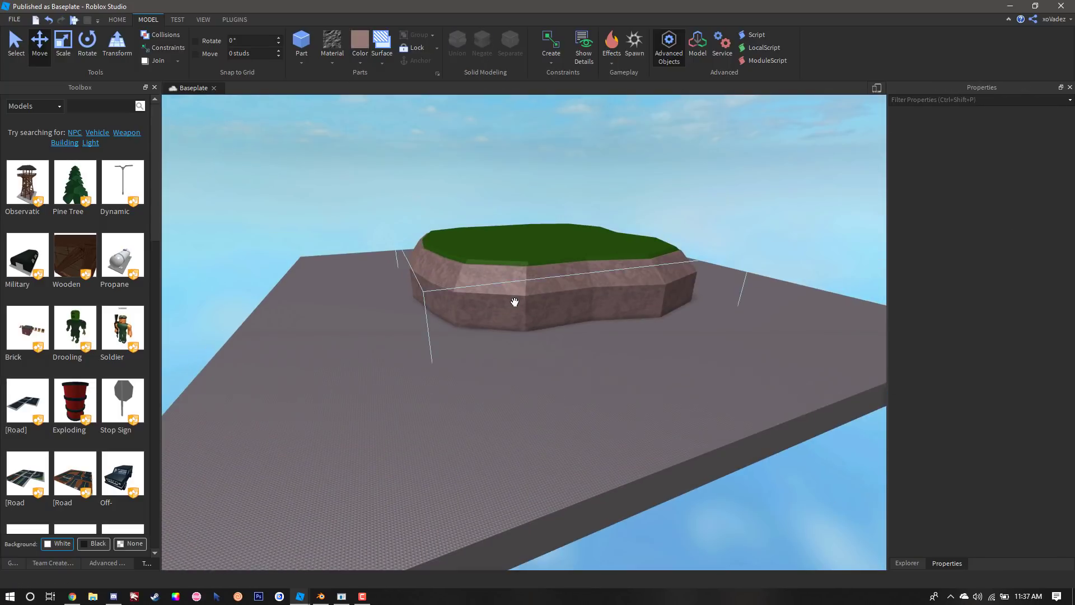
click(520, 265)
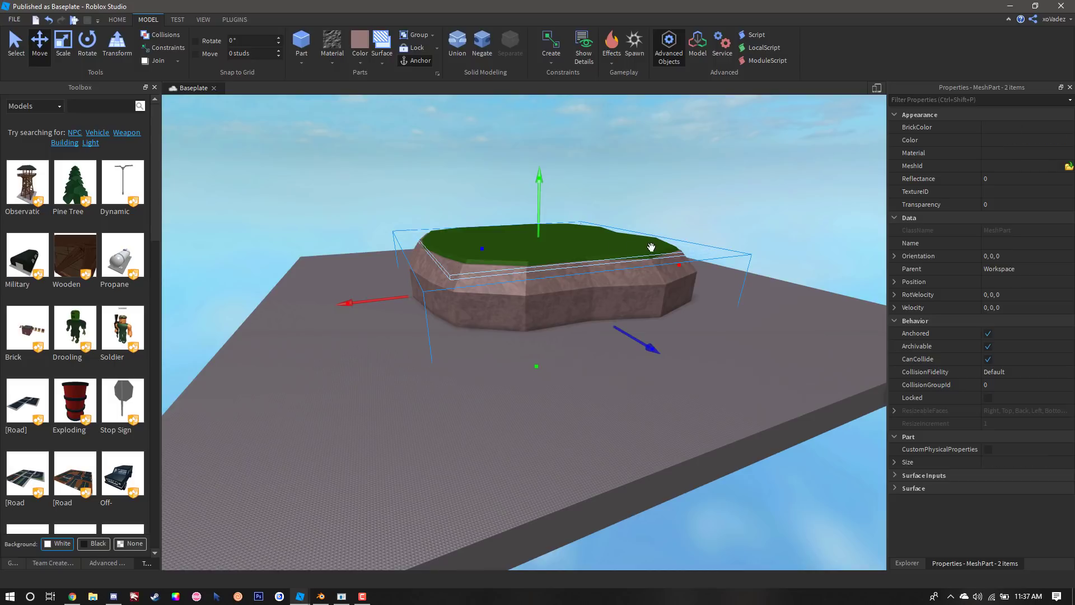
key(ctrl+g)
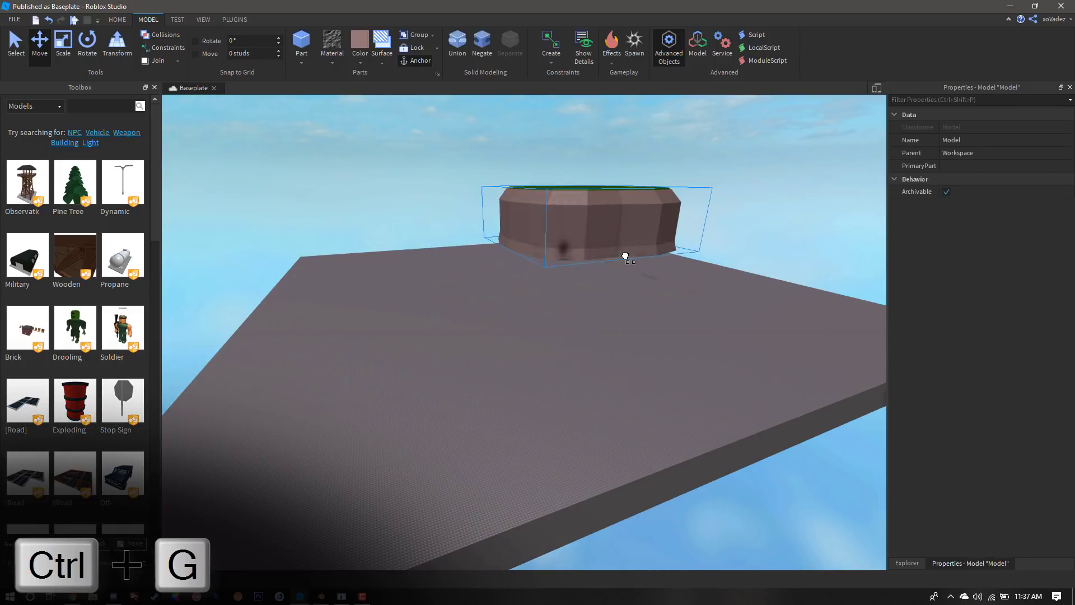
scroll(622, 247, up, 5)
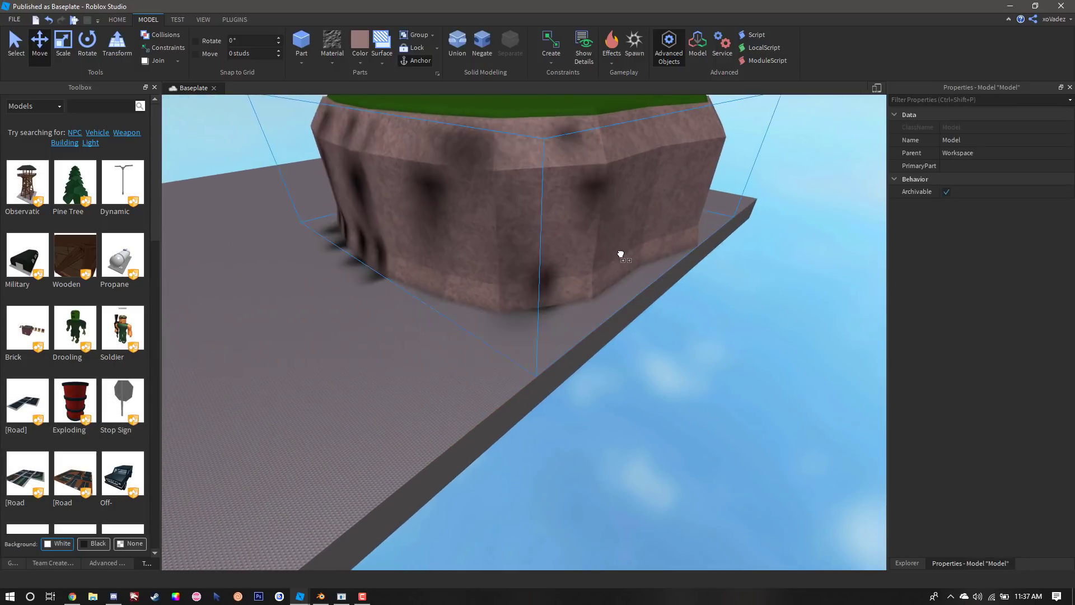
scroll(621, 255, down, 3)
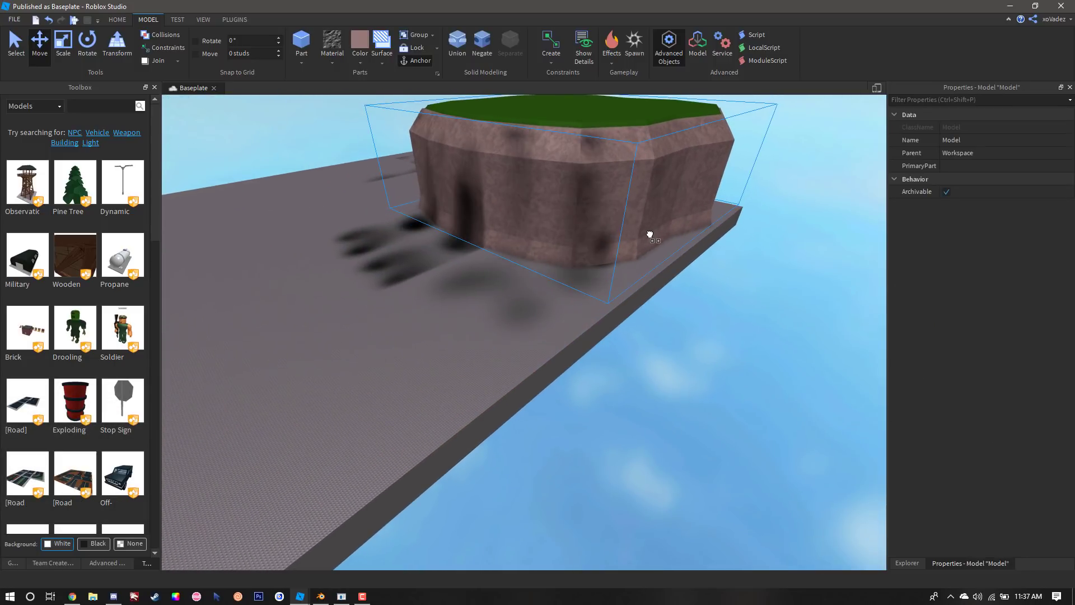
click(499, 331)
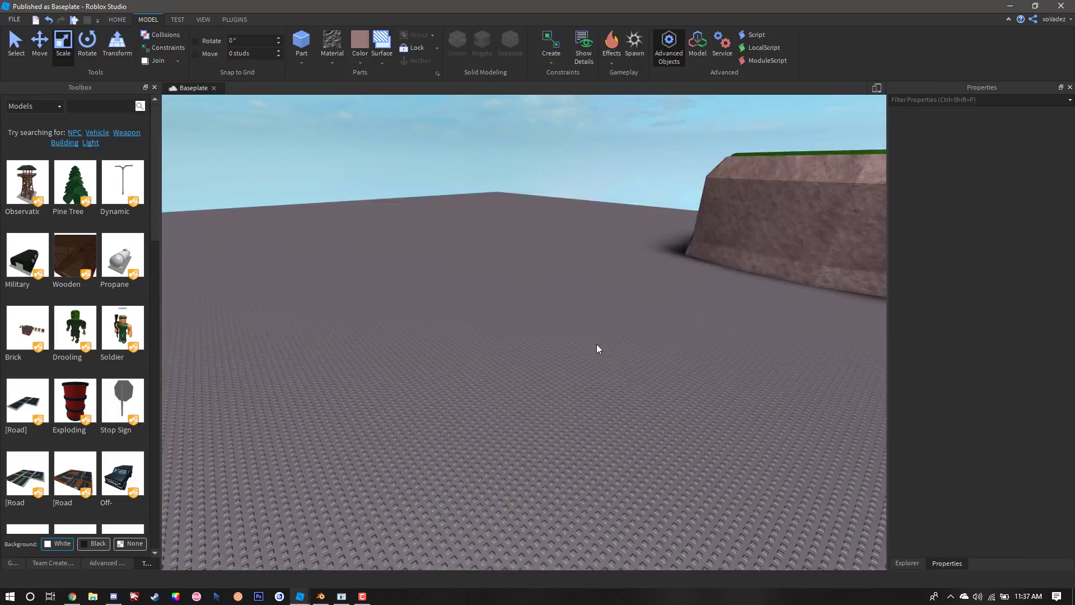
right_drag(596, 344, 599, 345)
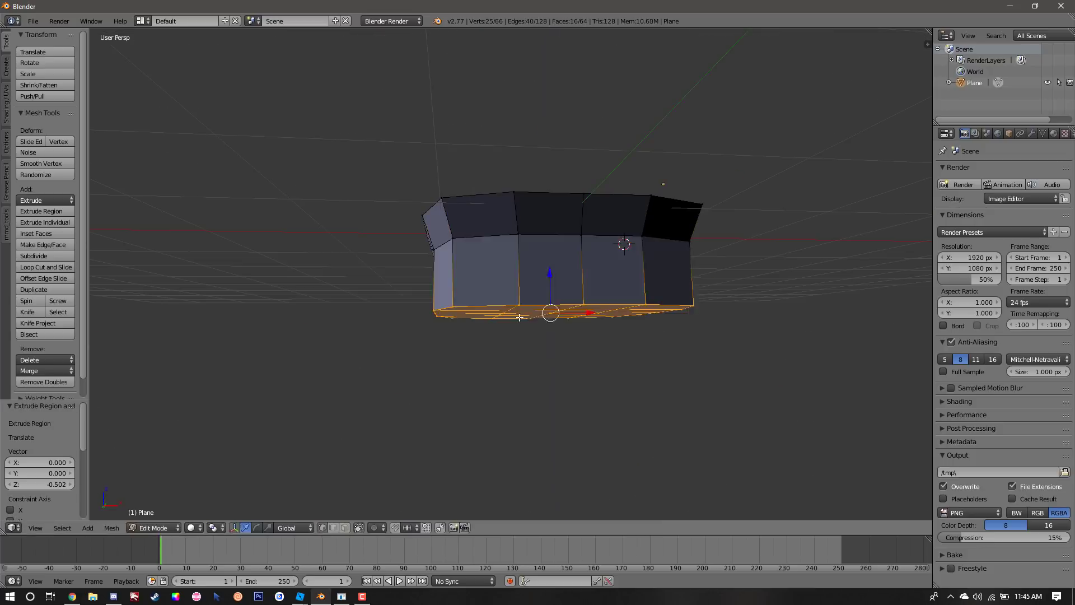
- Switch to Blender and open the export formats for the extruded mountain base mesh
click(33, 21)
mouse_move(55, 237)
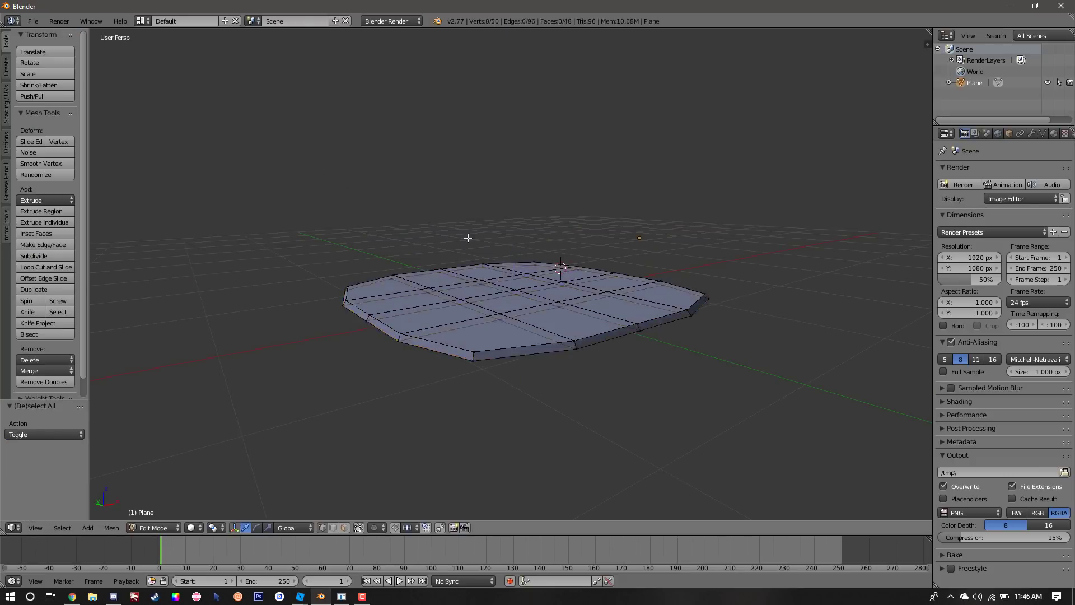
- Switch to Roblox Studio and open the colour choices for the thin white MeshPart beneath the new mountain
key(alt+Tab)
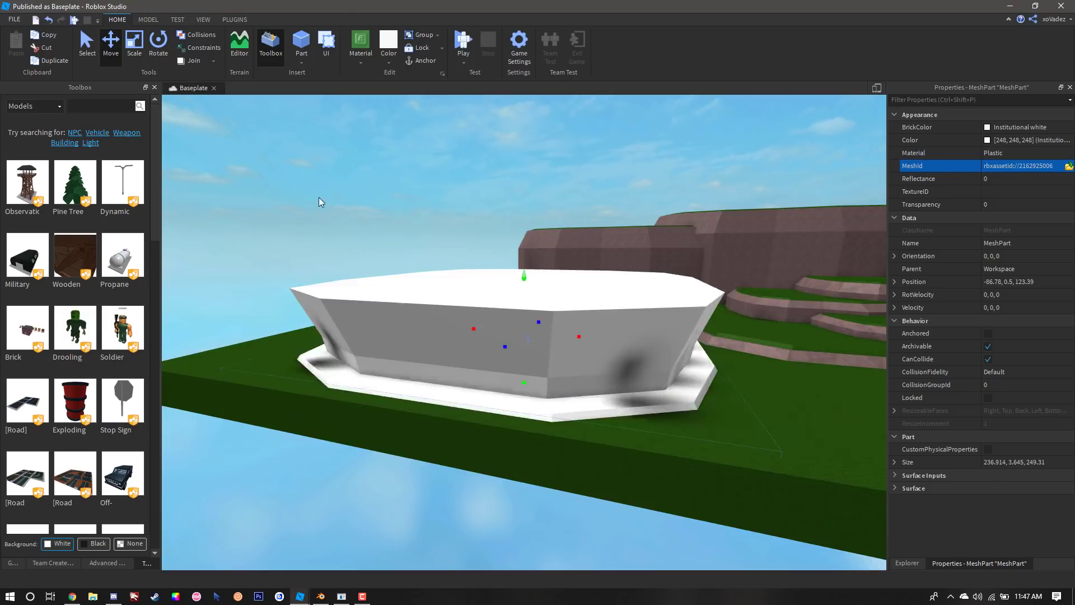
click(389, 51)
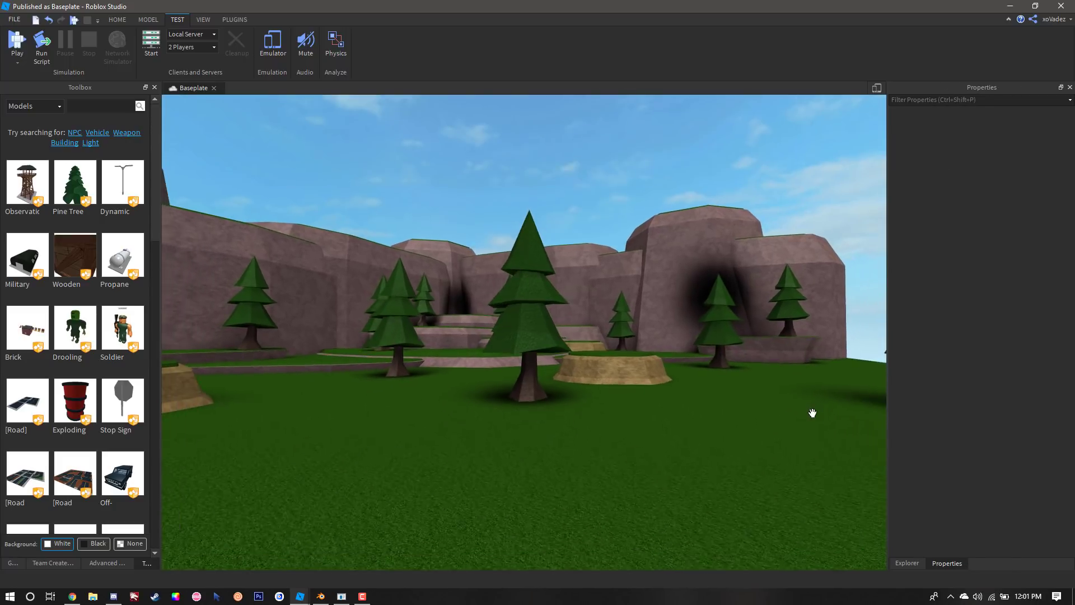
- Examine the low-poly map's mountains, rock terraces and pine trees from several viewpoints
key(a)
key(w)
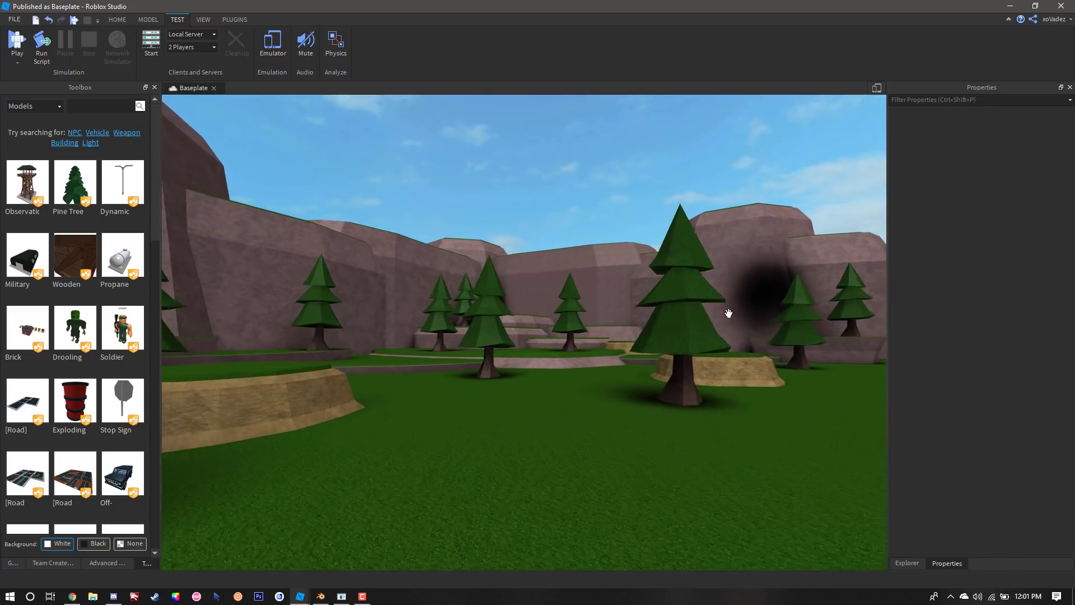
key(w)
key(a)
key(s)
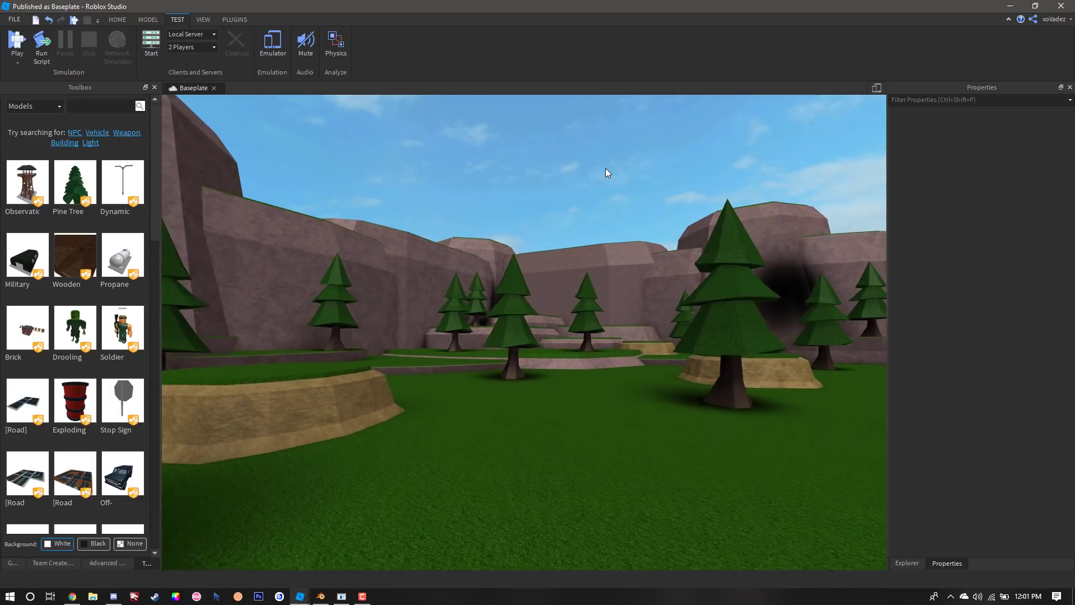
key(d)
key(d)
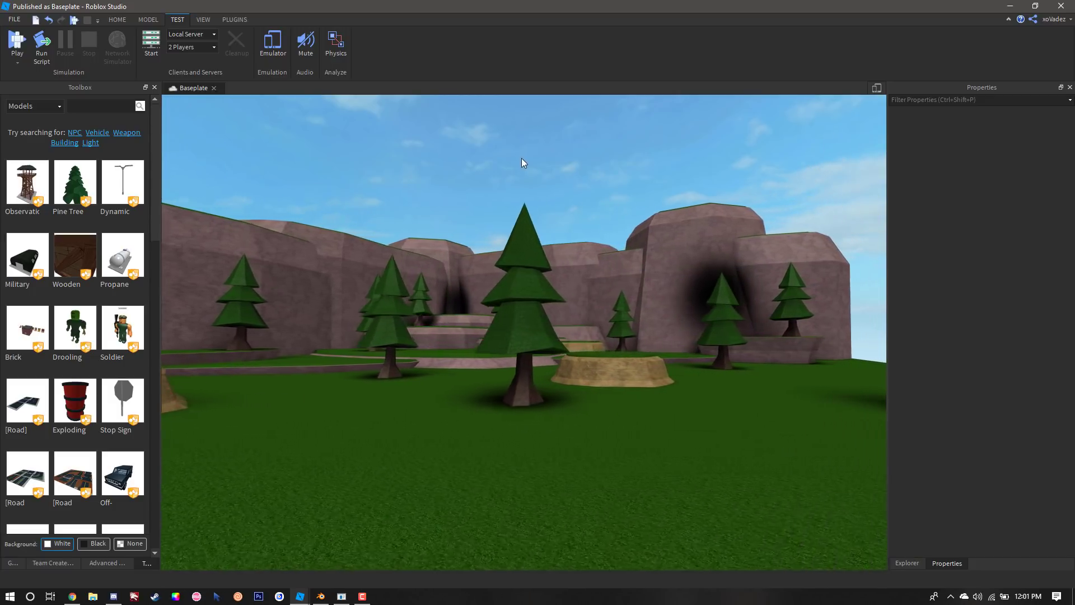
right_drag(500, 153, 423, 109)
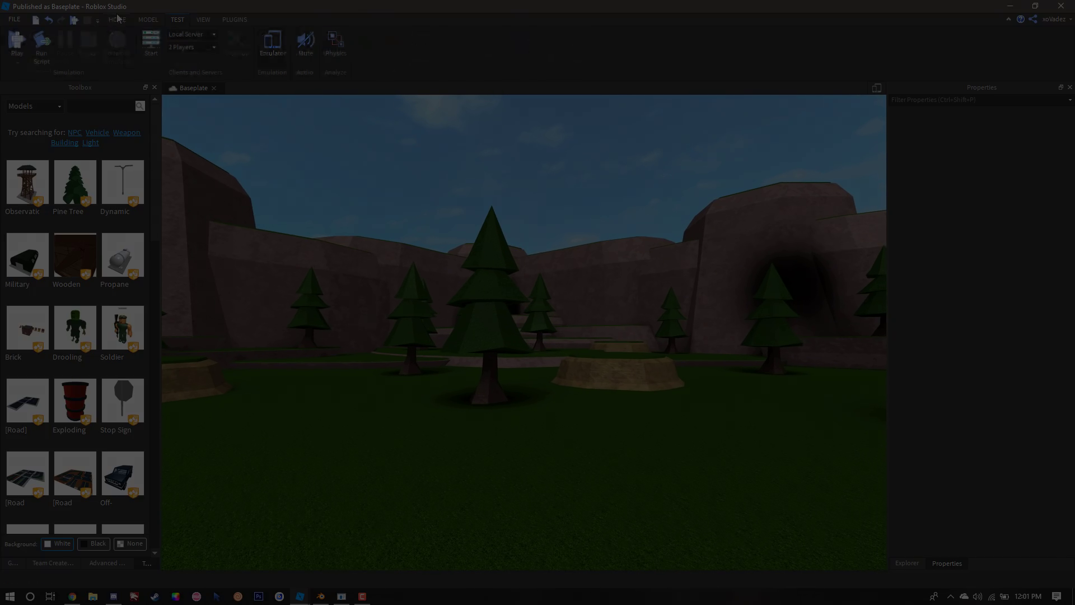